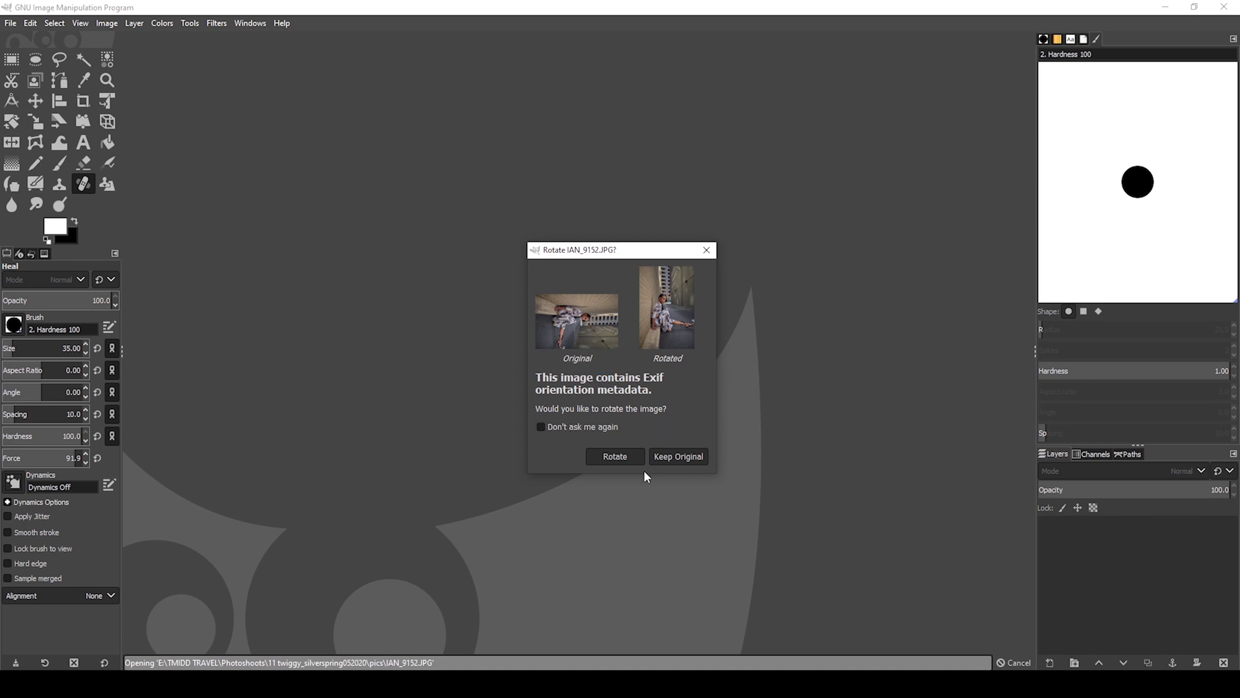
Step: Accept the Exif rotation so IAN_9152.JPG opens upright in portrait orientation
click(622, 455)
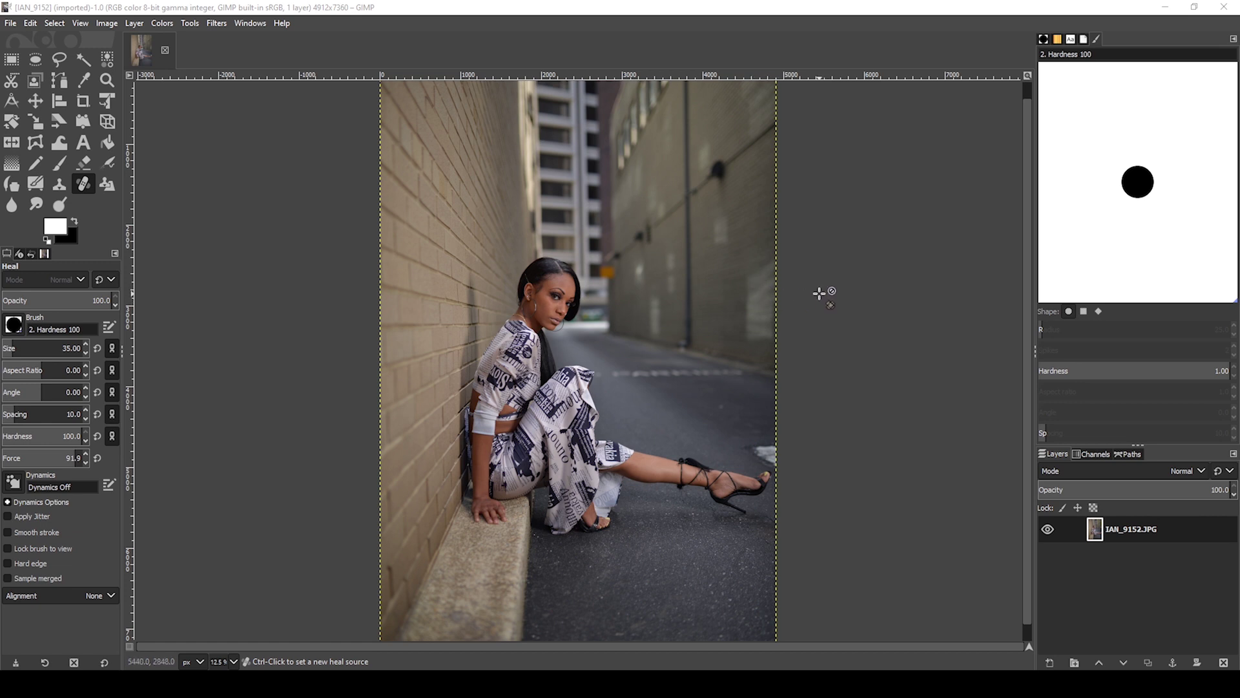
scroll(821, 295, down, 2)
scroll(819, 294, up, 1)
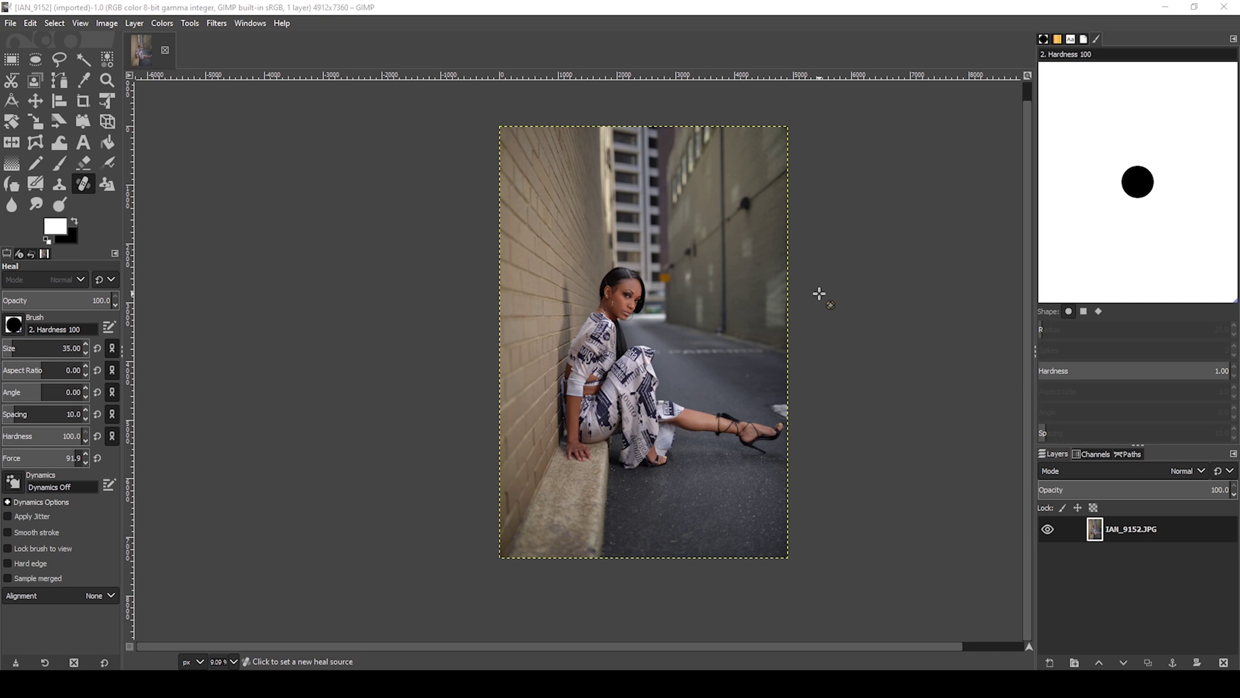
scroll(819, 294, up, 1)
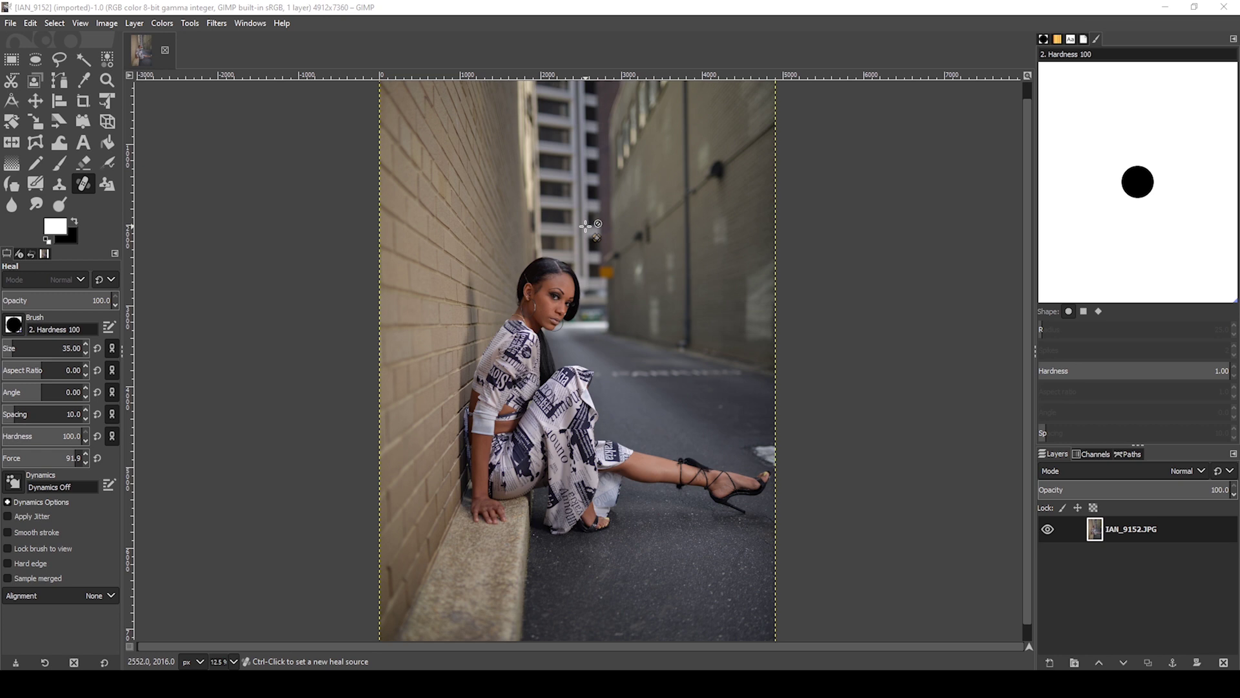
key(ctrl)
scroll(543, 252, up, 2)
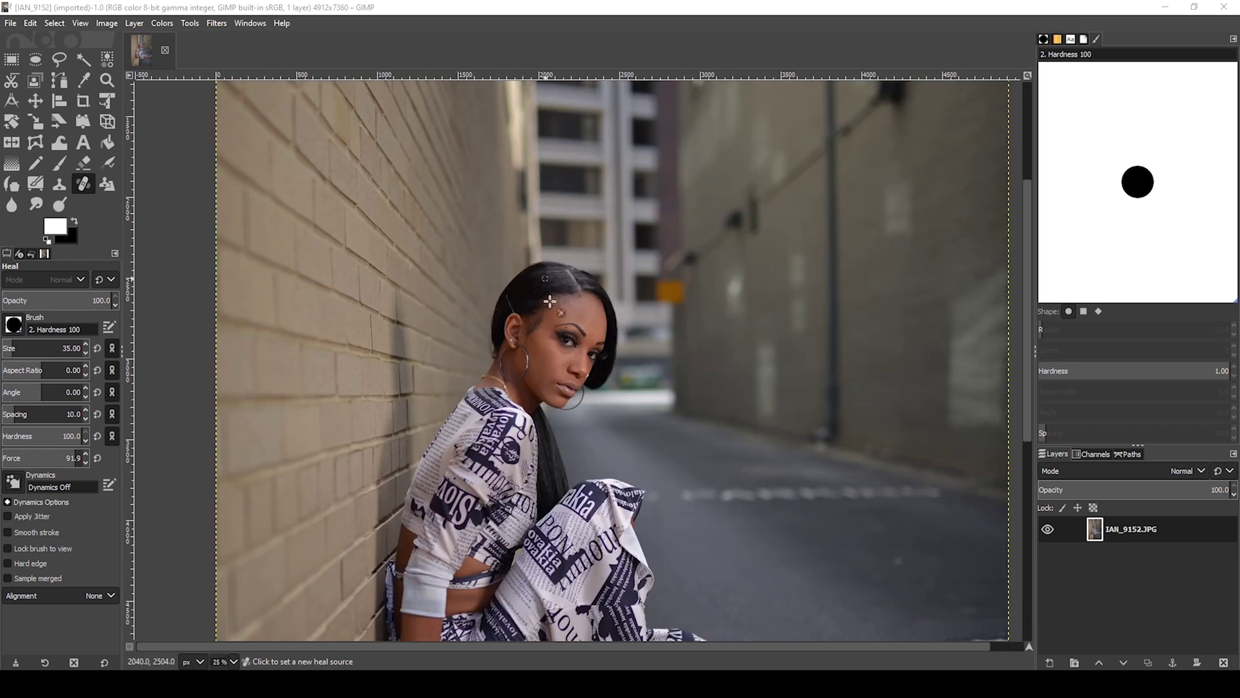
scroll(551, 323, up, 2)
scroll(565, 381, up, 1)
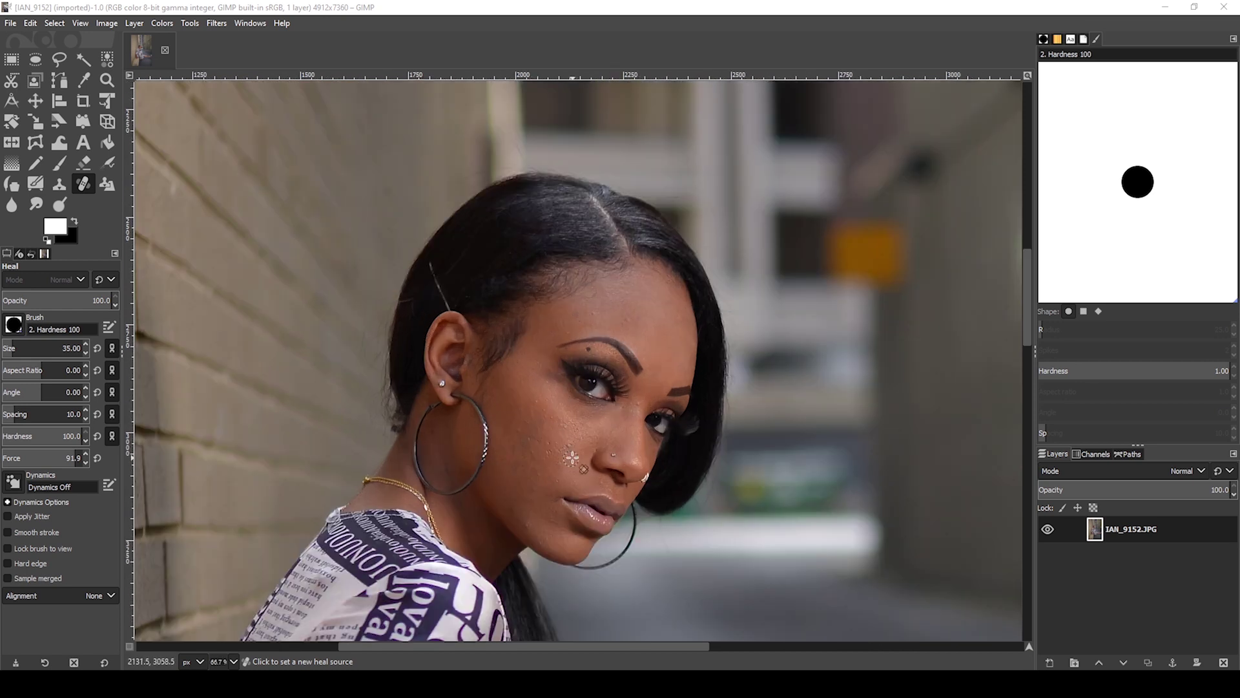
scroll(575, 446, up, 1)
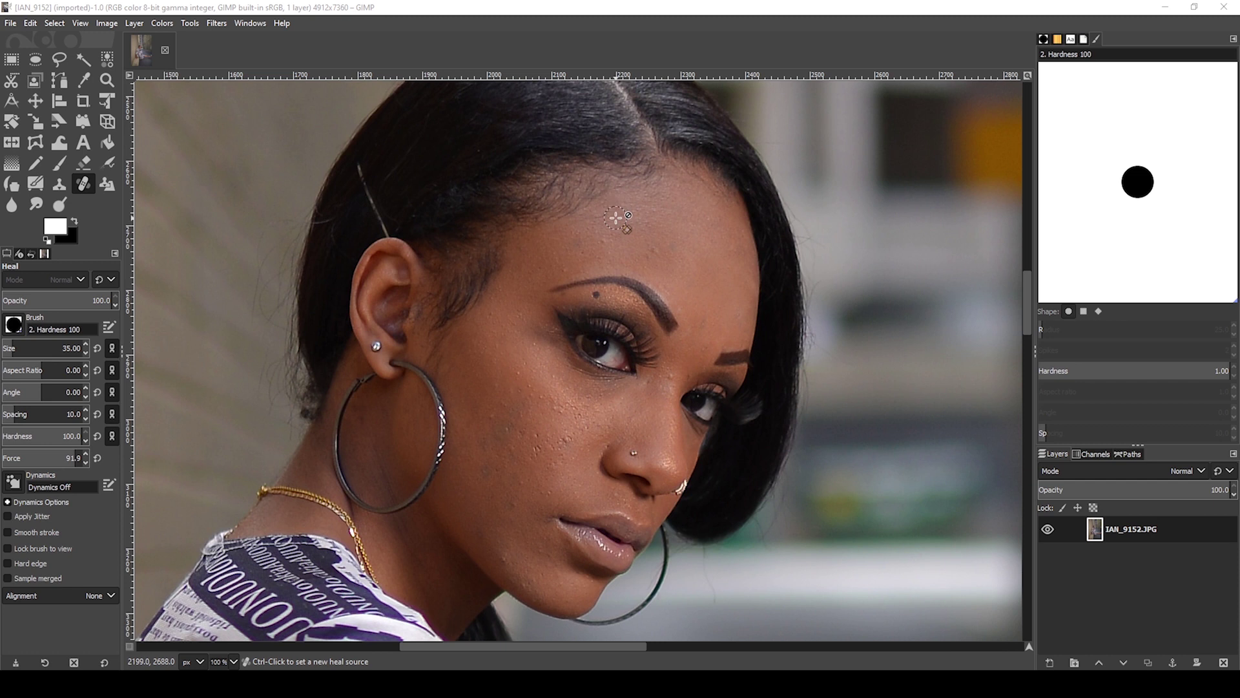
scroll(617, 218, down, 6)
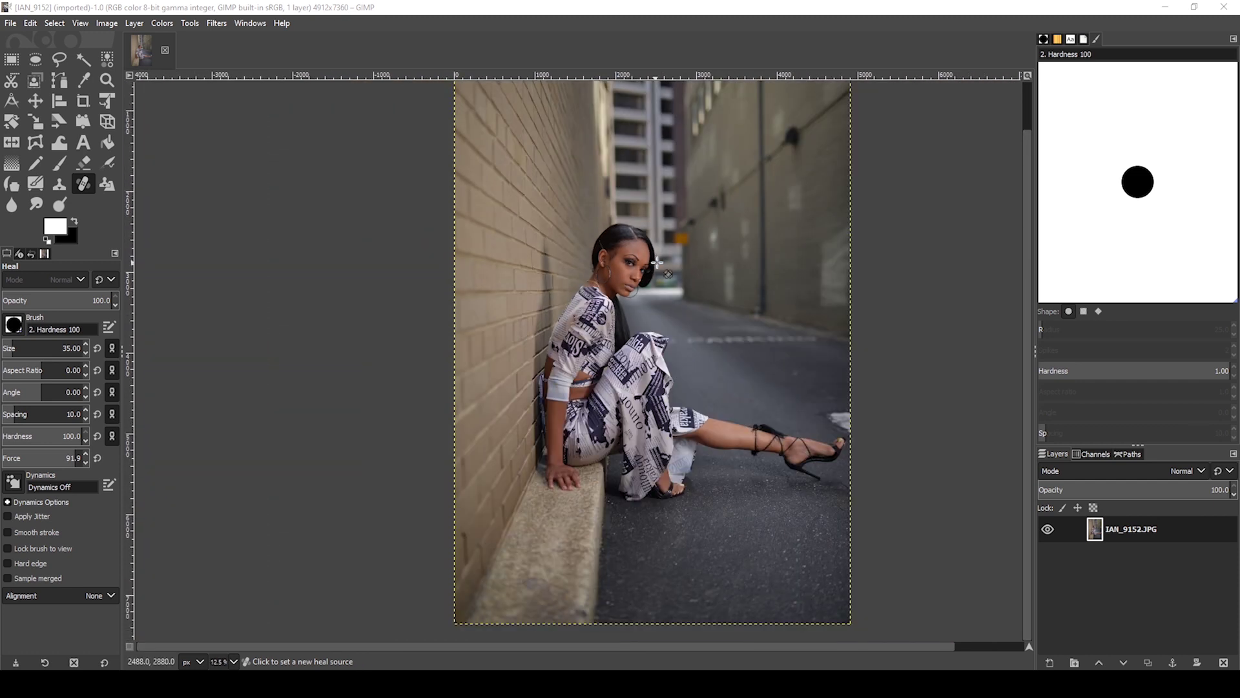
scroll(655, 262, down, 1)
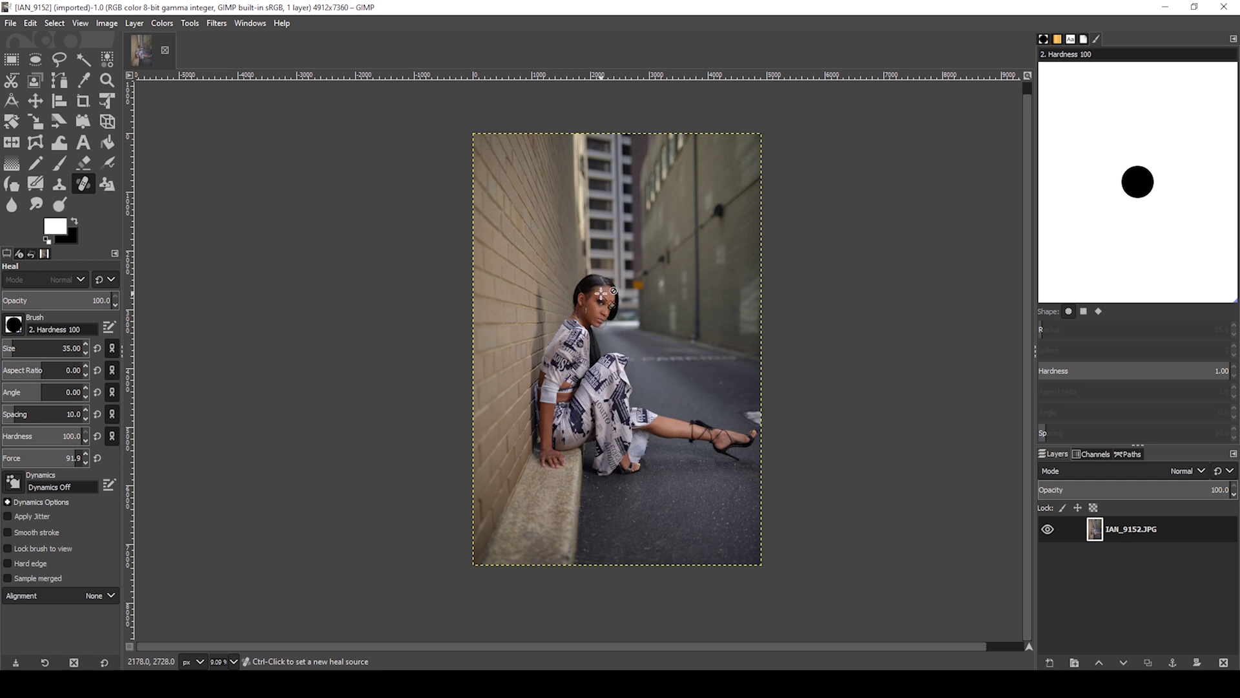
scroll(595, 304, up, 1)
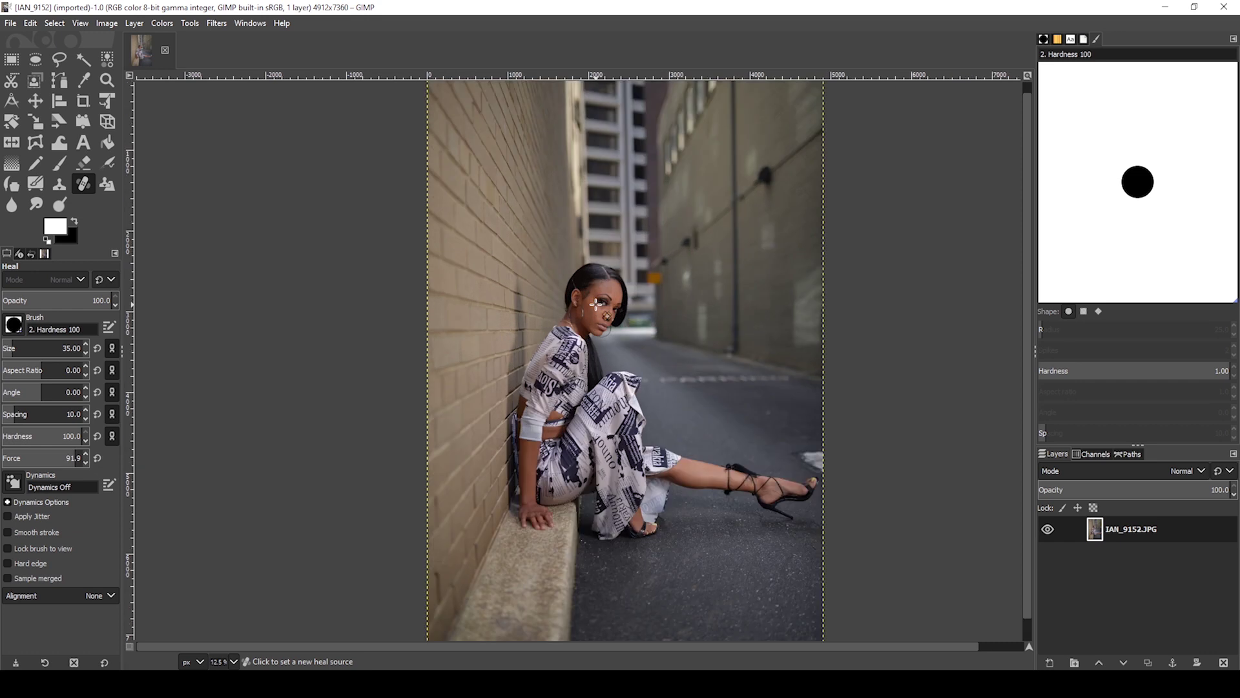
scroll(595, 301, up, 2)
scroll(596, 281, up, 2)
scroll(597, 258, up, 1)
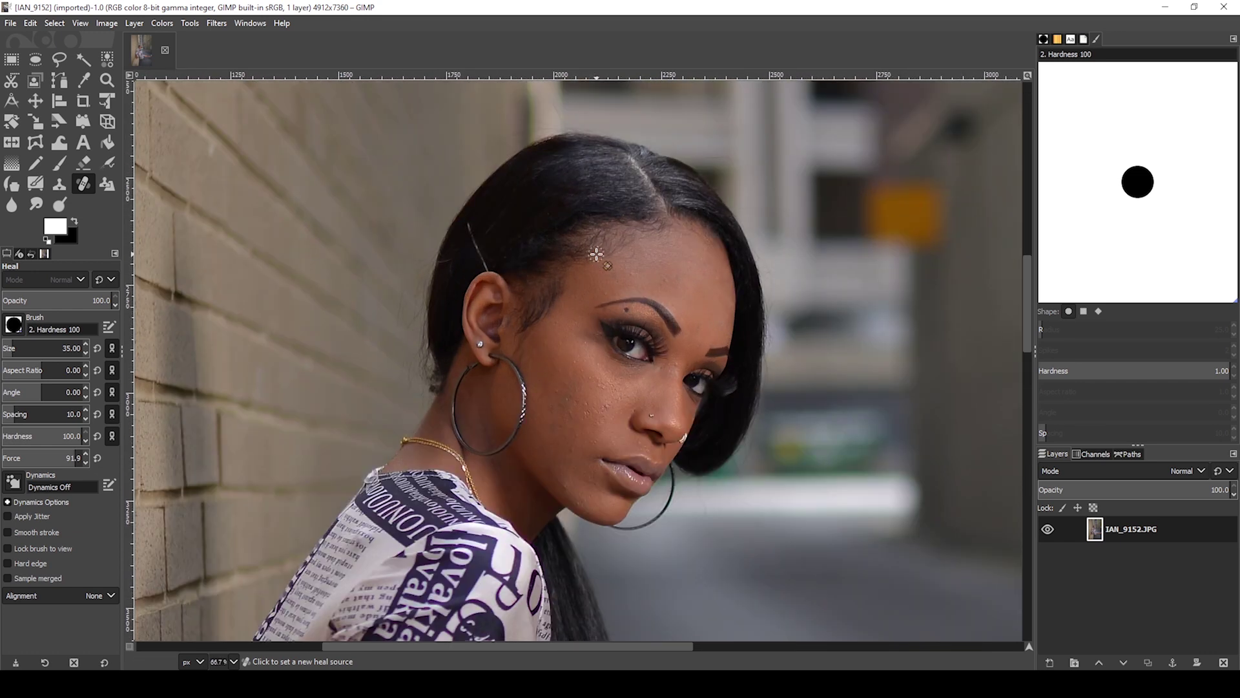
scroll(585, 395, up, 1)
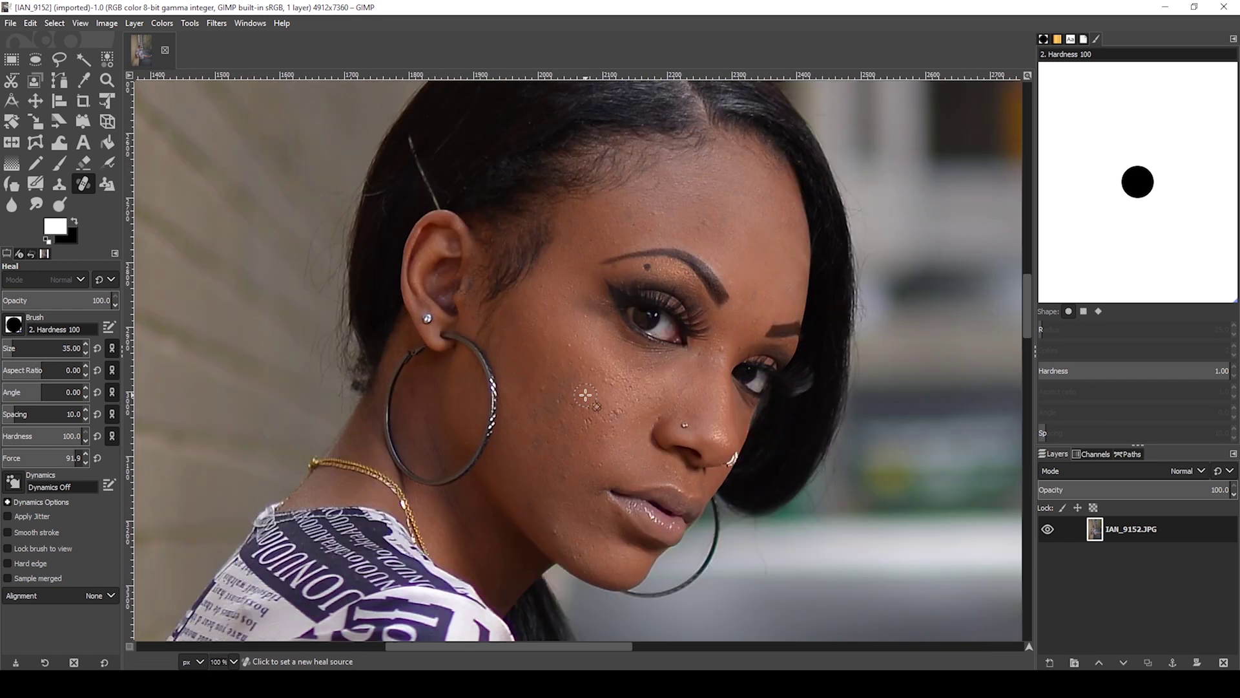
scroll(586, 395, down, 1)
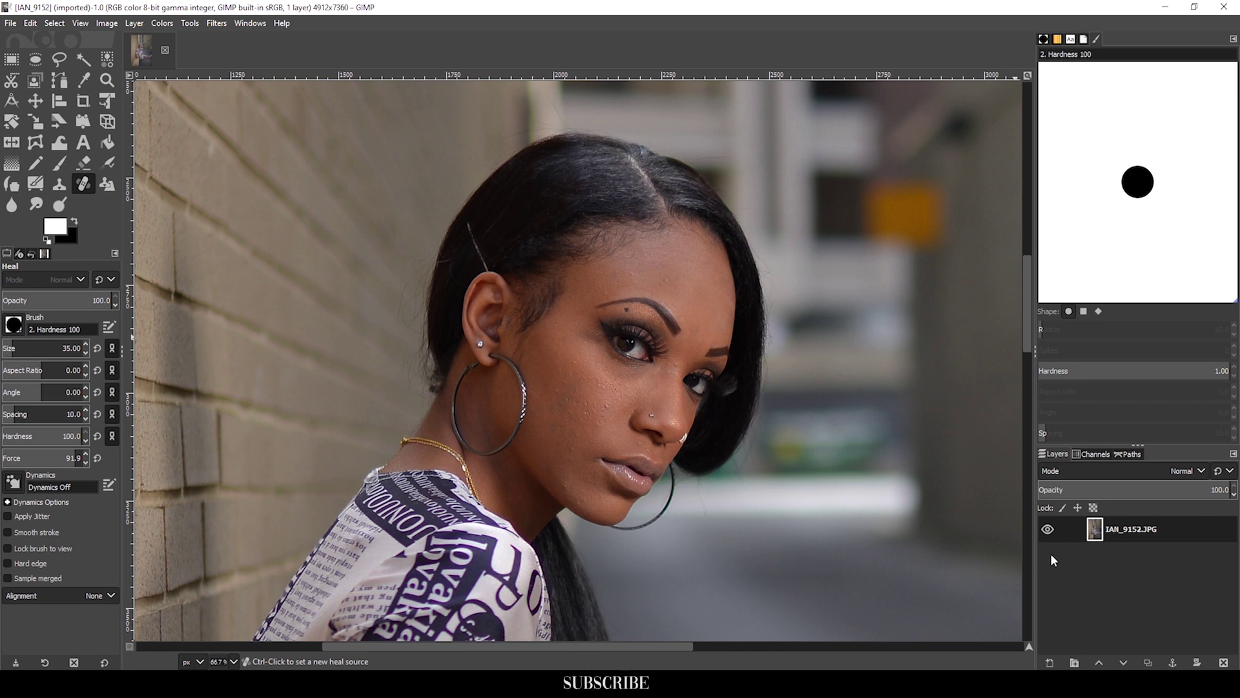
Step: Duplicate the IAN_9152.JPG layer twice and hide the original layer beneath the copies
click(1048, 530)
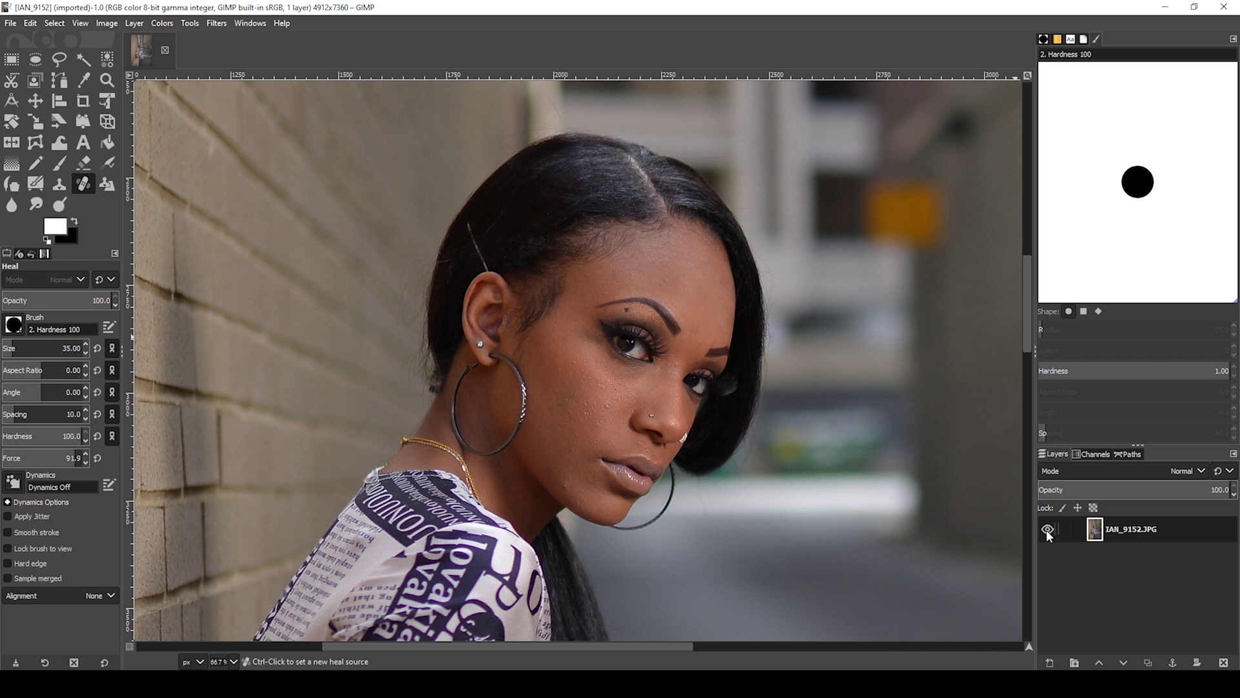
click(1148, 663)
click(1149, 663)
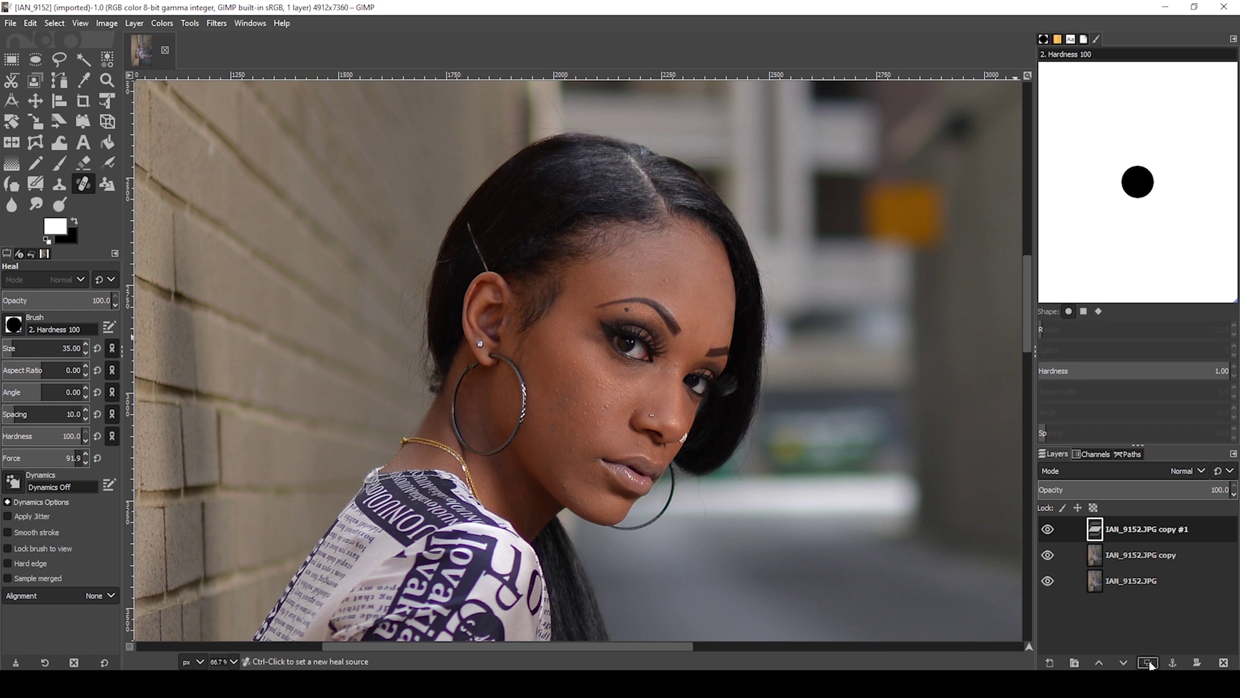
click(1048, 580)
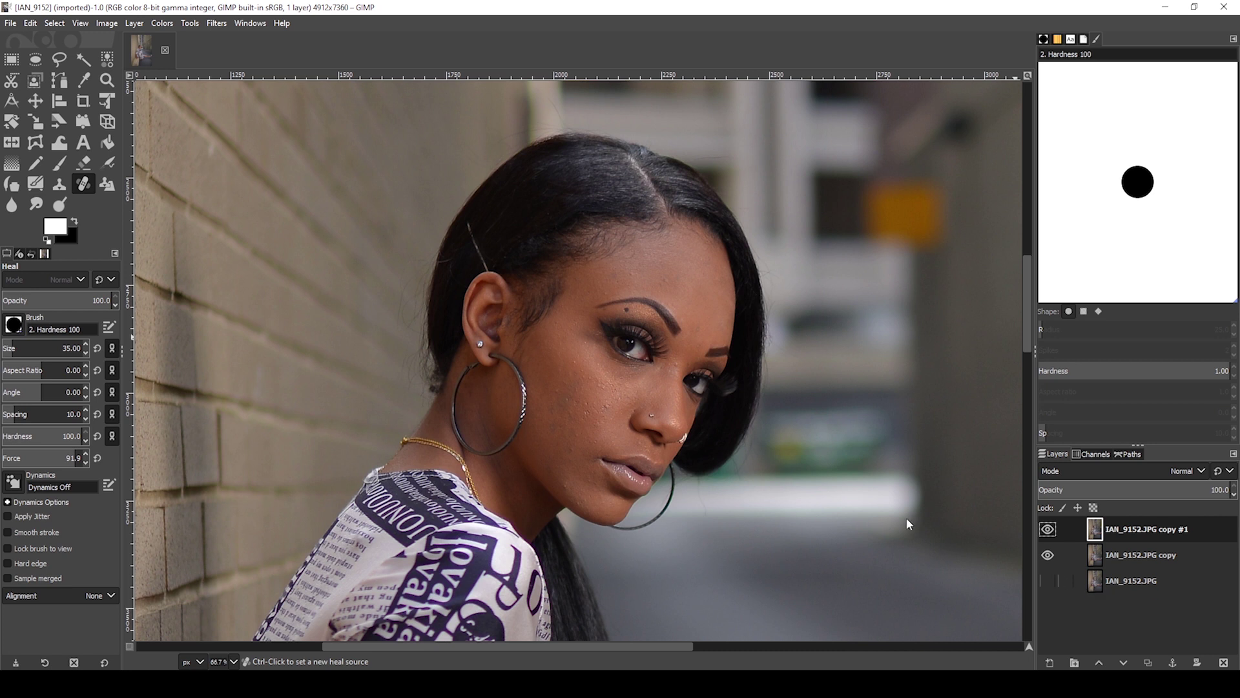
key(ctrl)
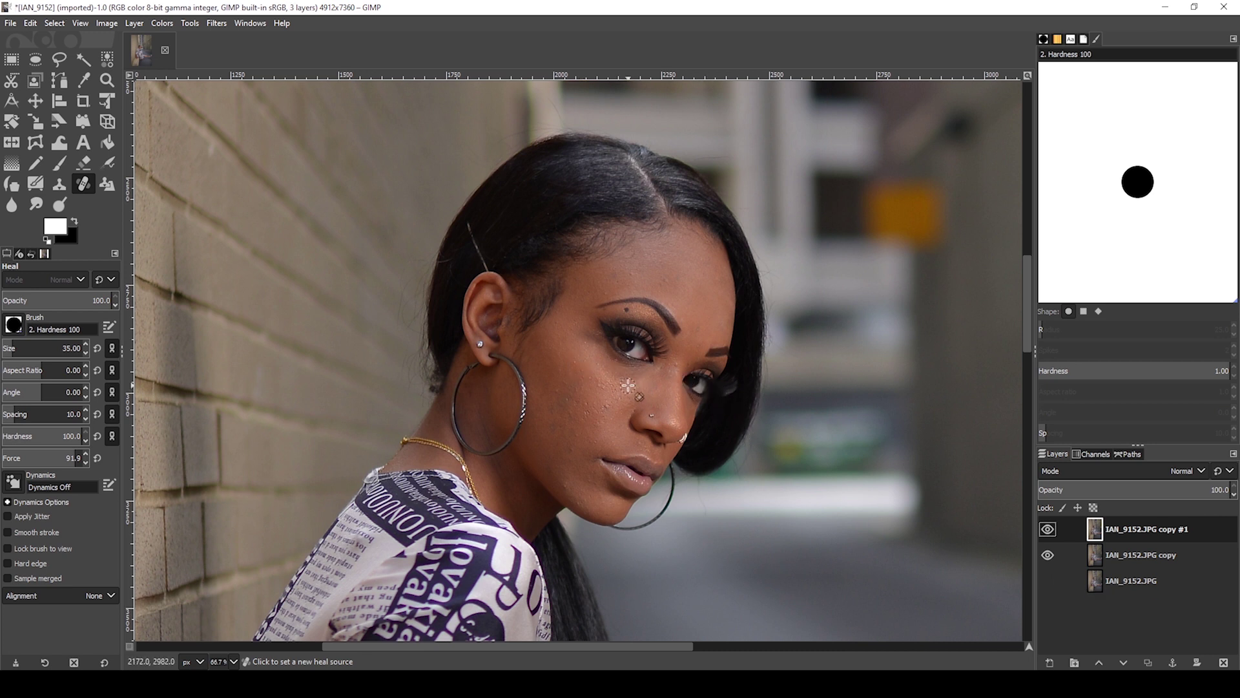
scroll(628, 386, up, 1)
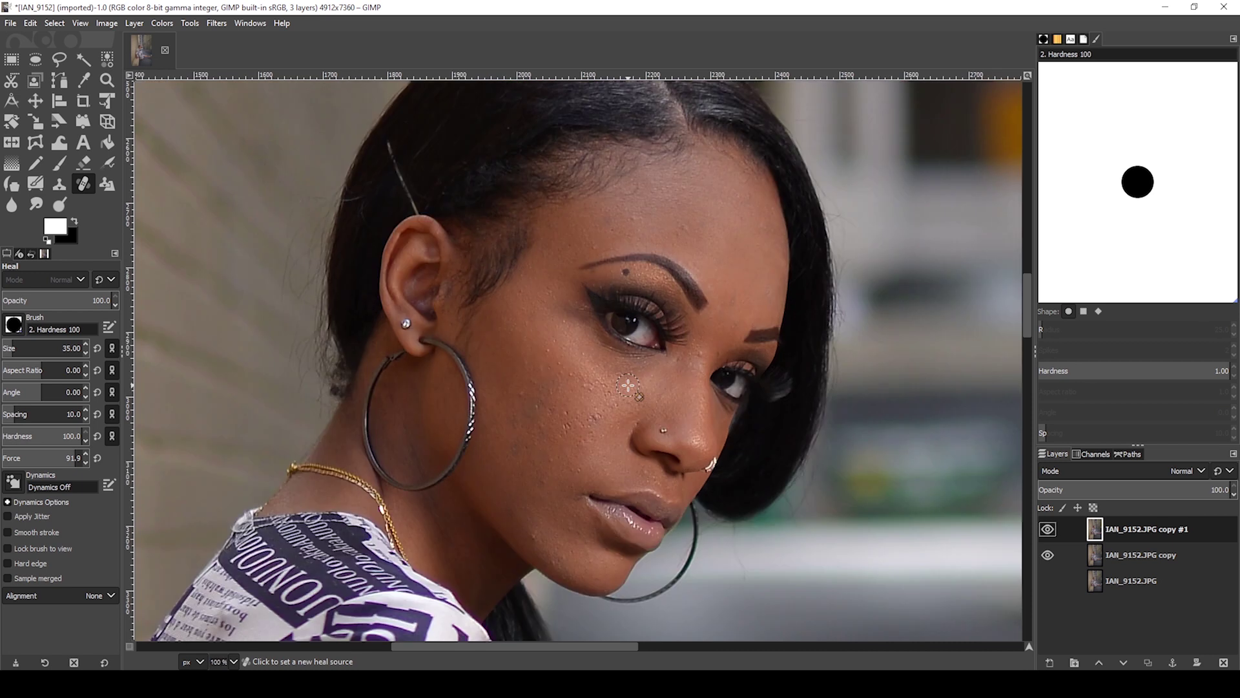
drag(680, 237, 709, 294)
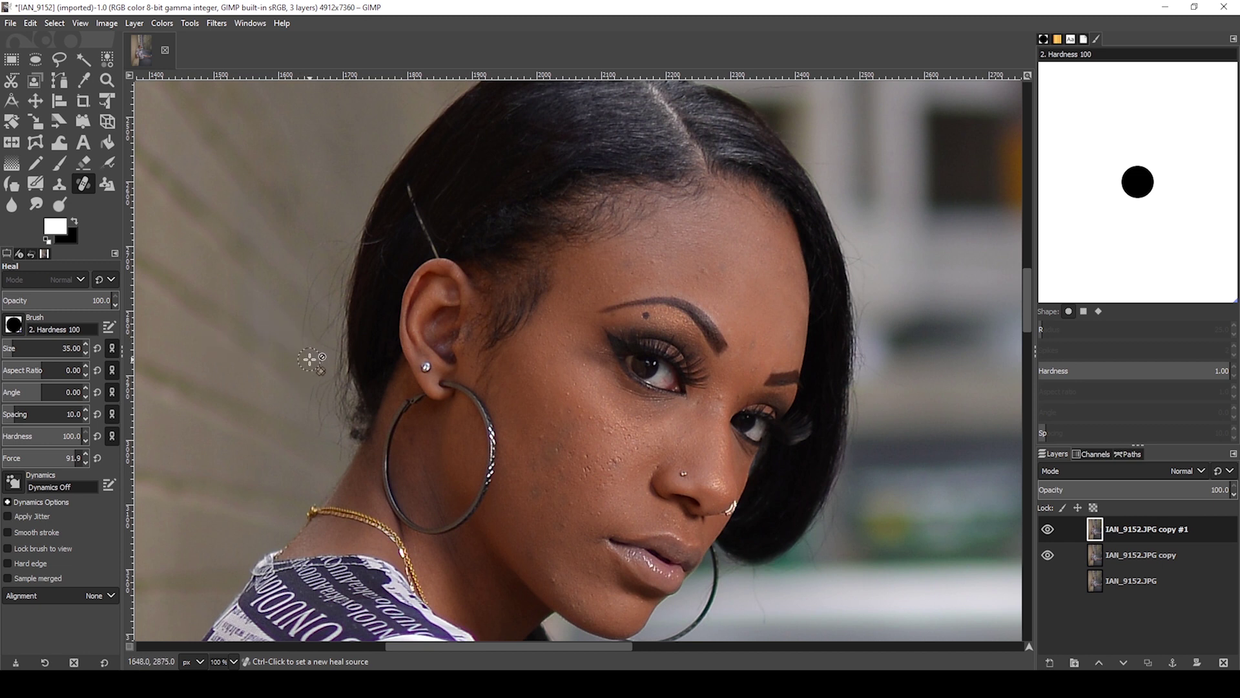
drag(636, 505, 615, 471)
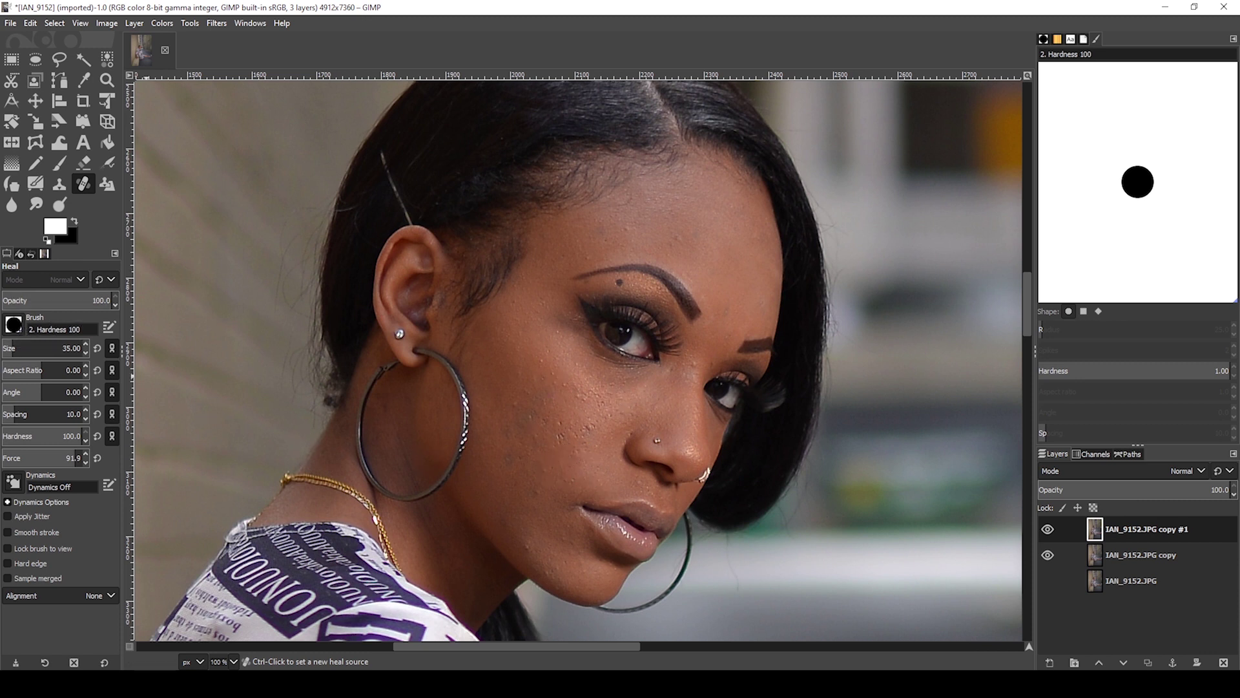
Step: Keep the 2. Hardness 100 brush for the Heal tool and set its size to 23
click(14, 325)
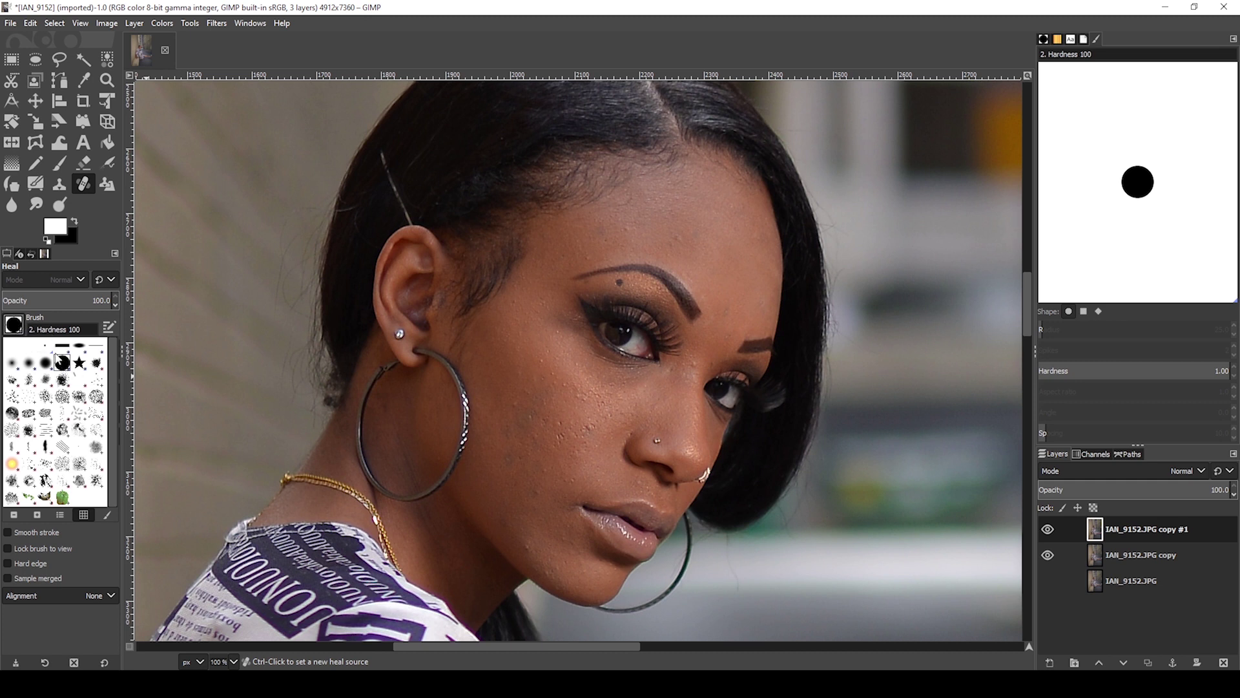
click(44, 365)
click(13, 325)
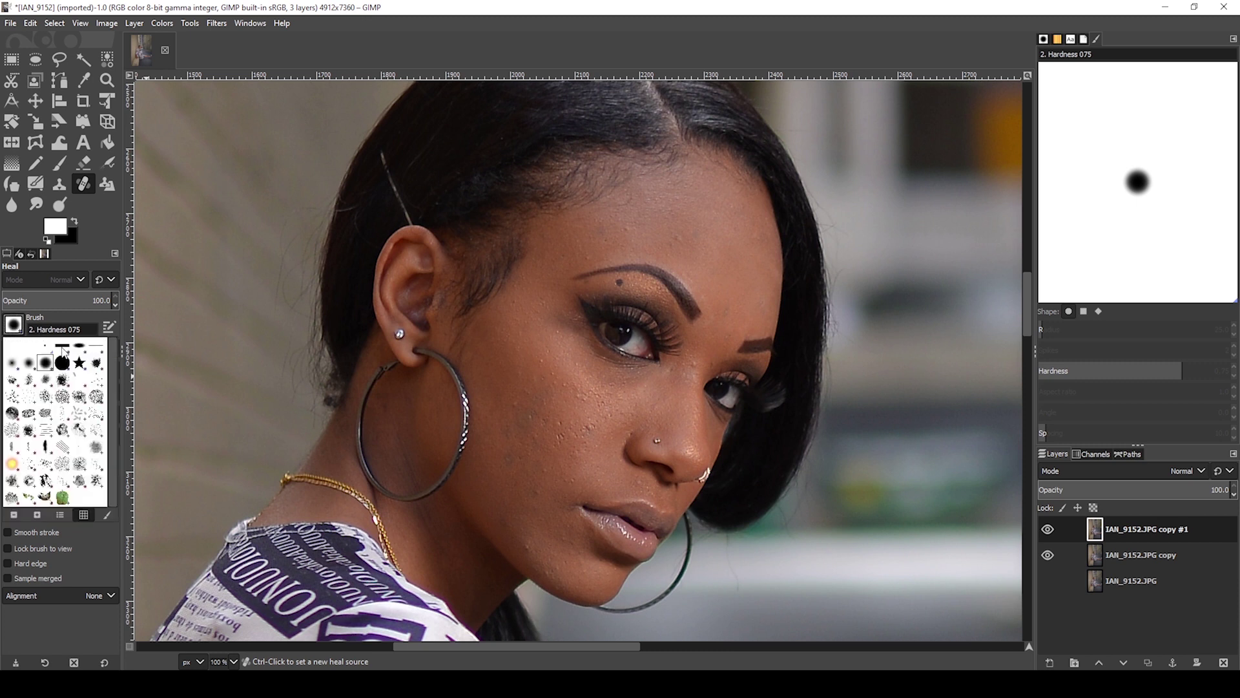
click(65, 360)
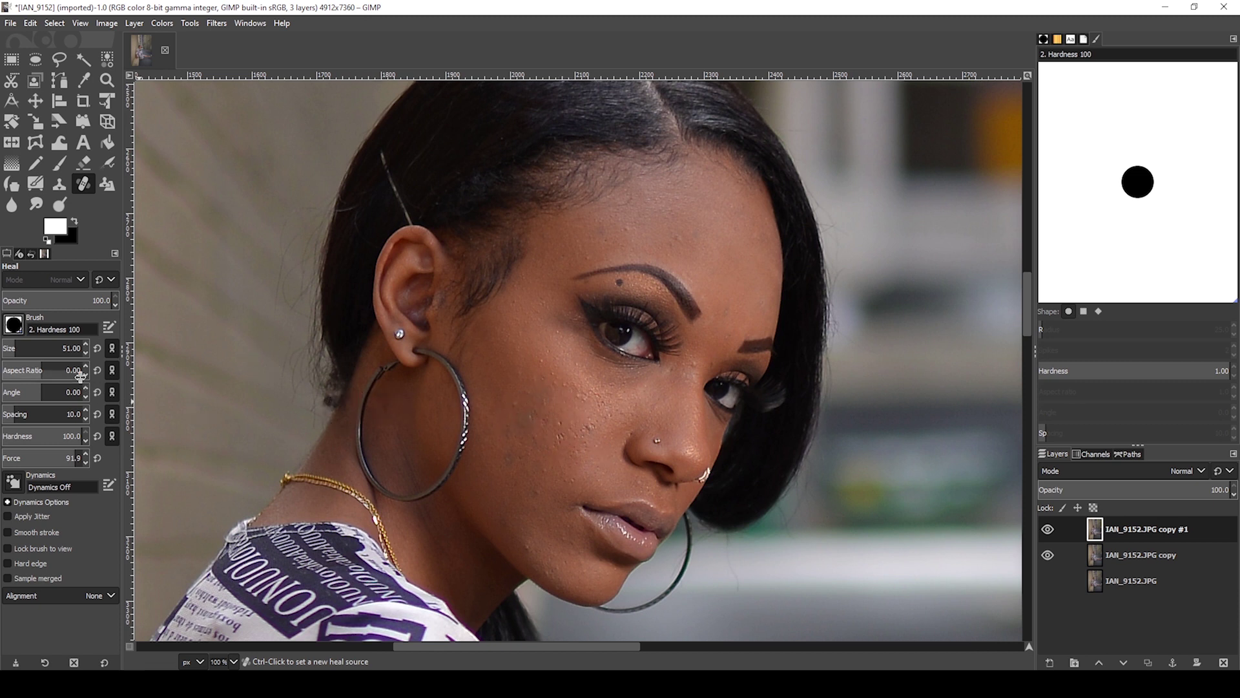
click(10, 347)
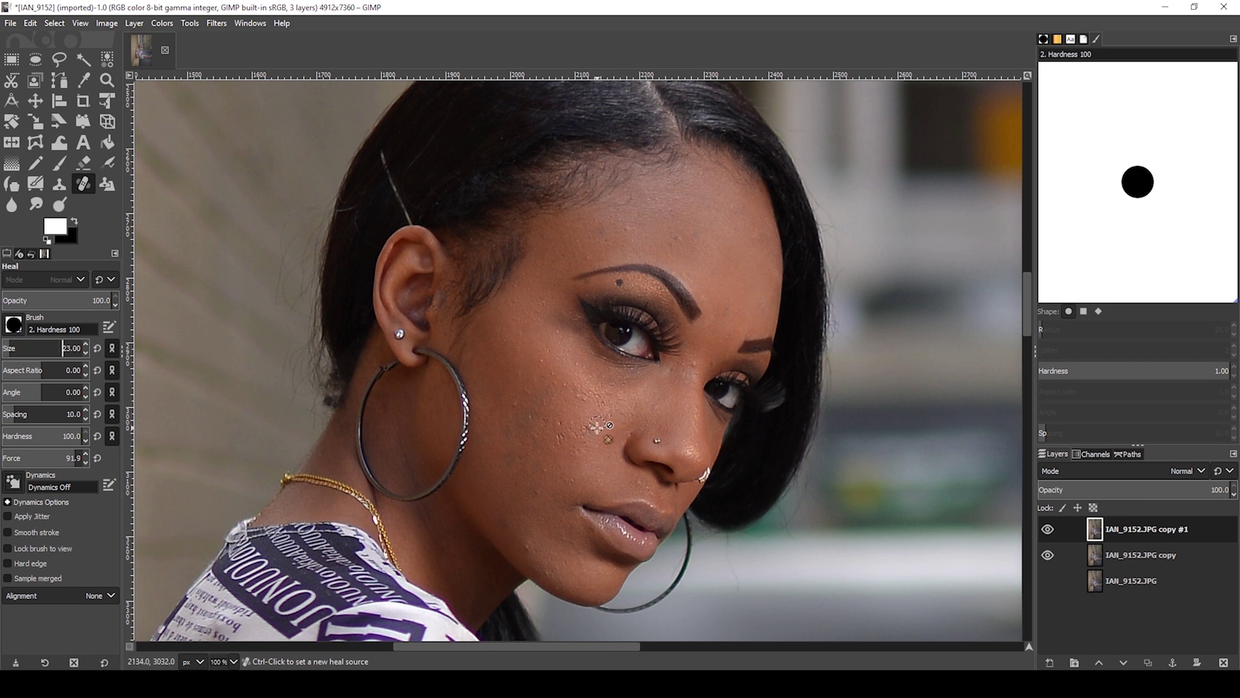
ctrl+scroll(589, 445, up, 1)
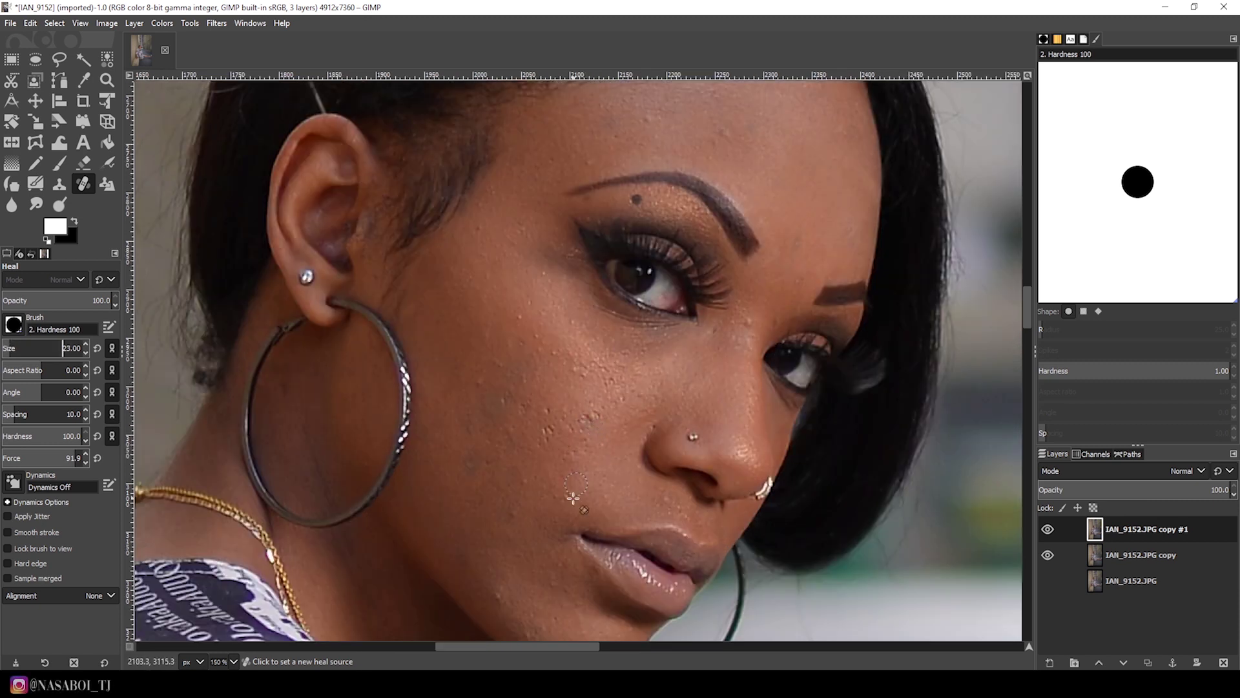
Step: Sample clean skin and heal two blemishes along the jawline
drag(526, 545, 536, 451)
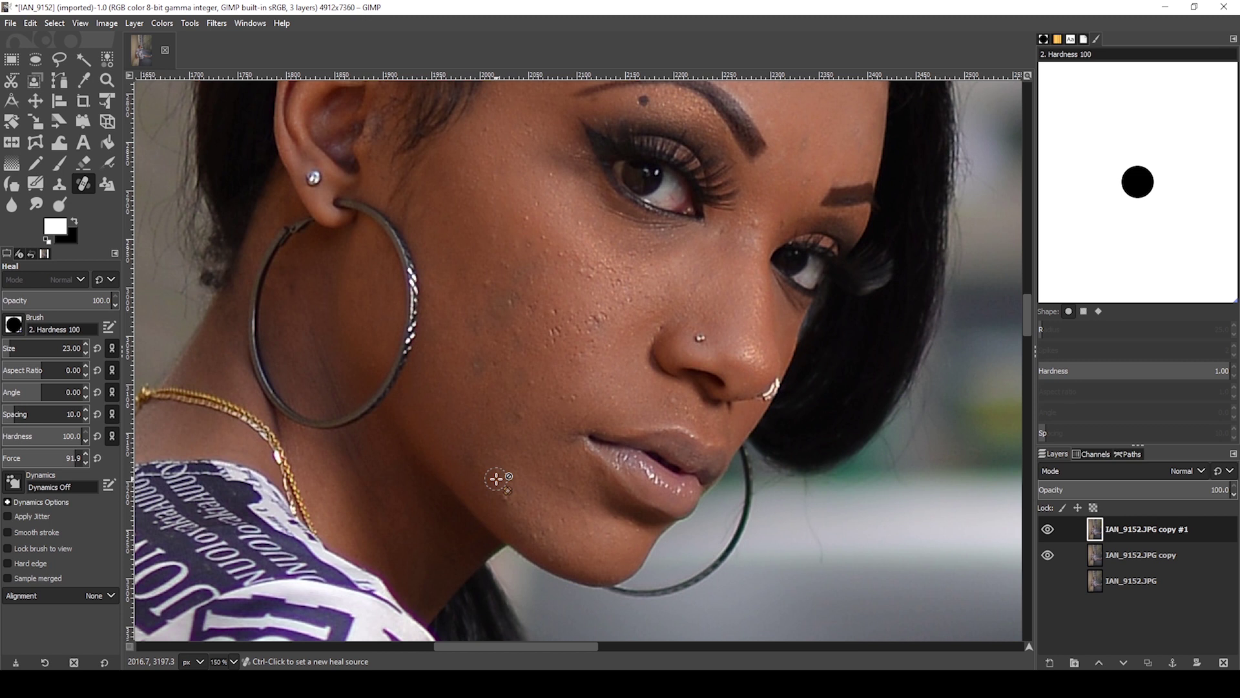
key(ctrl)
ctrl+click(496, 478)
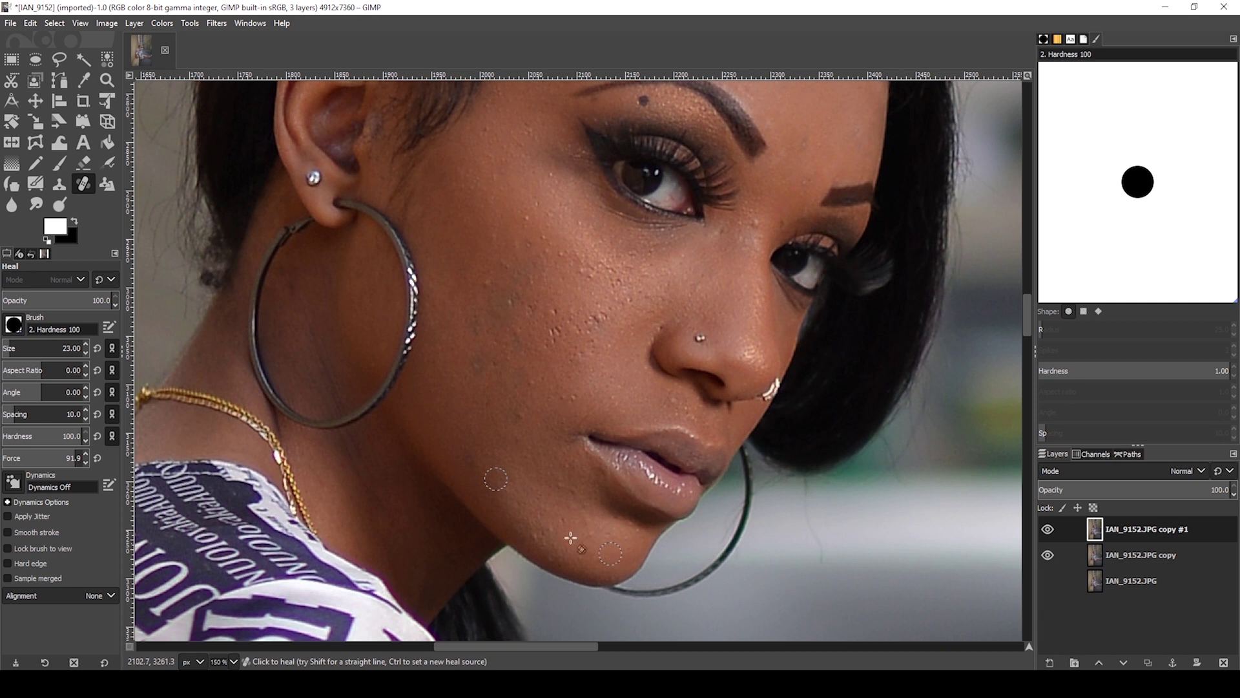
ctrl+click(524, 522)
click(560, 542)
Step: Resample clean chin skin several times and heal the remaining spots below the lip
key(ctrl)
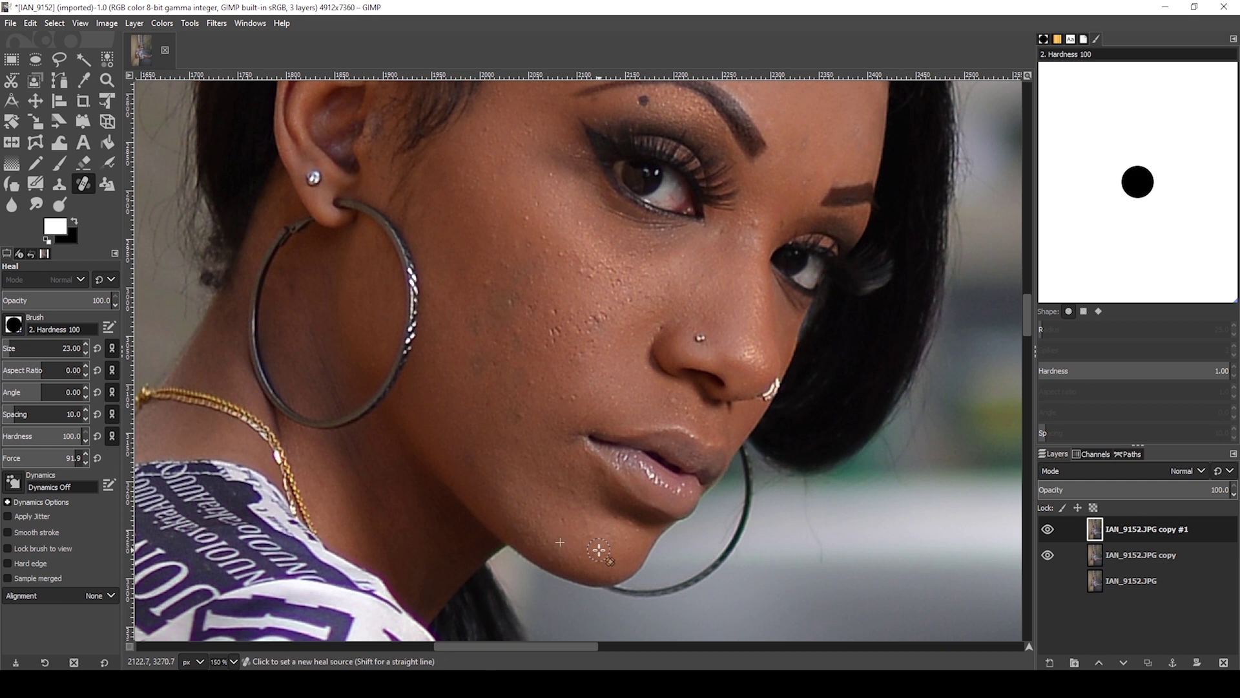
ctrl+click(599, 549)
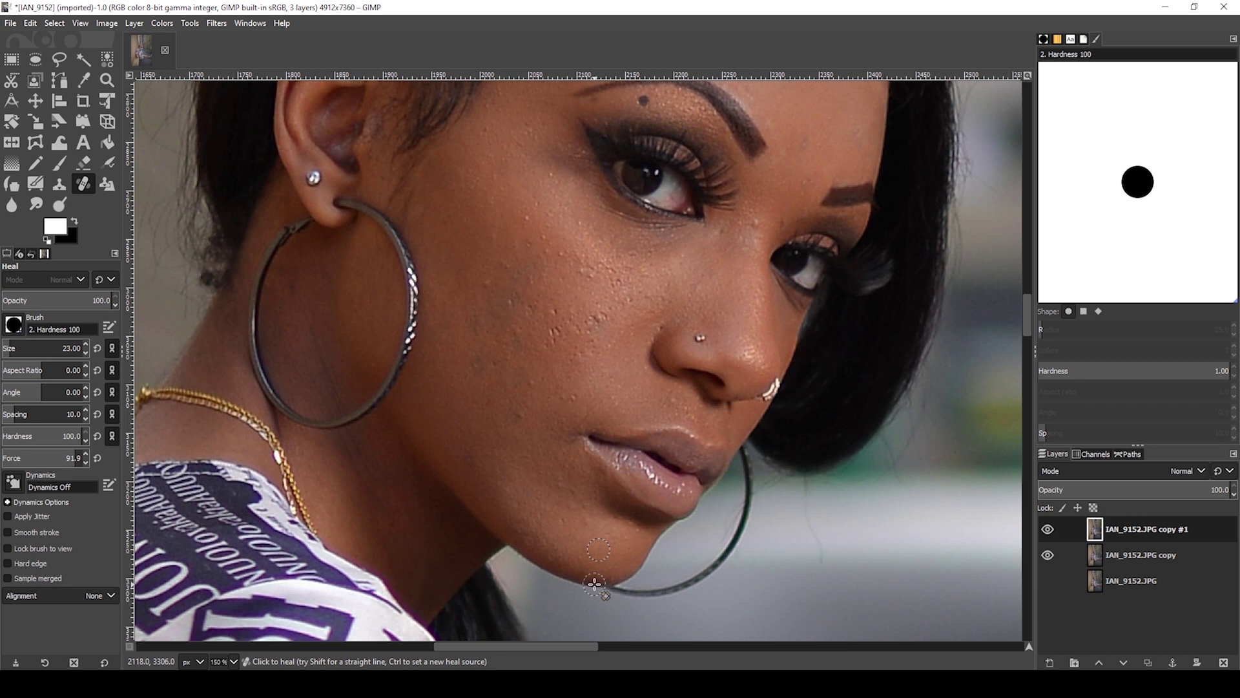
key(ctrl)
ctrl+click(561, 503)
ctrl+scroll(569, 522, up, 3)
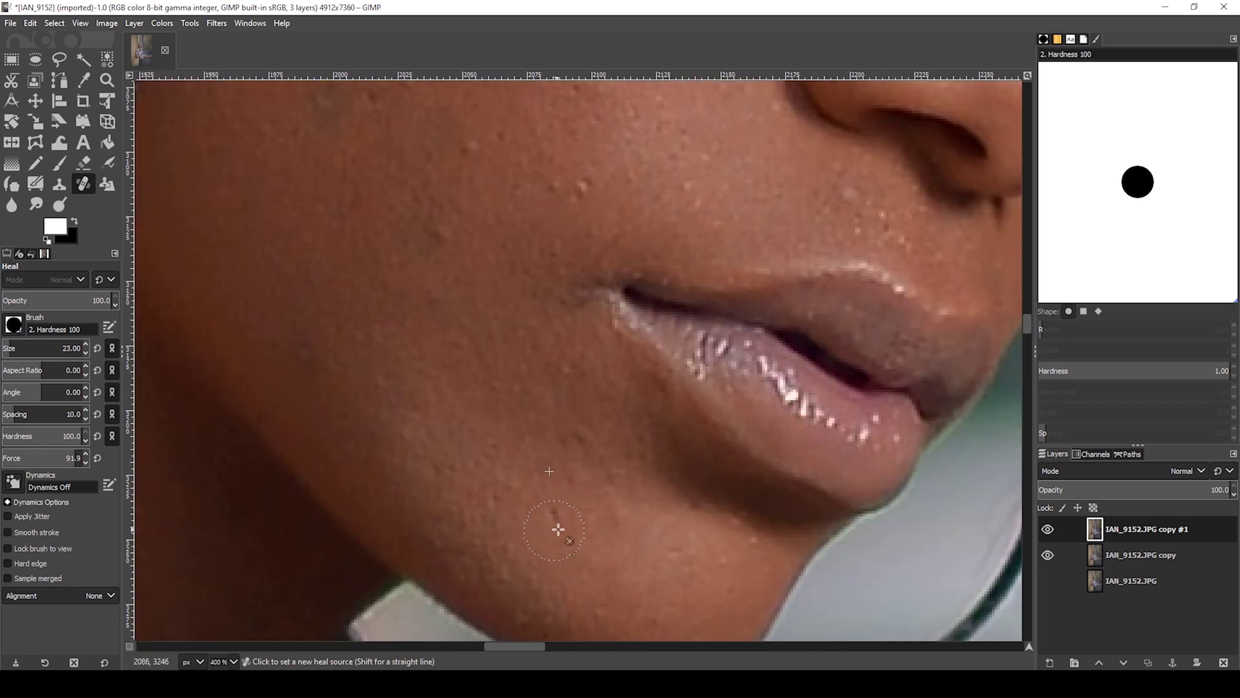
ctrl+scroll(552, 517, down, 3)
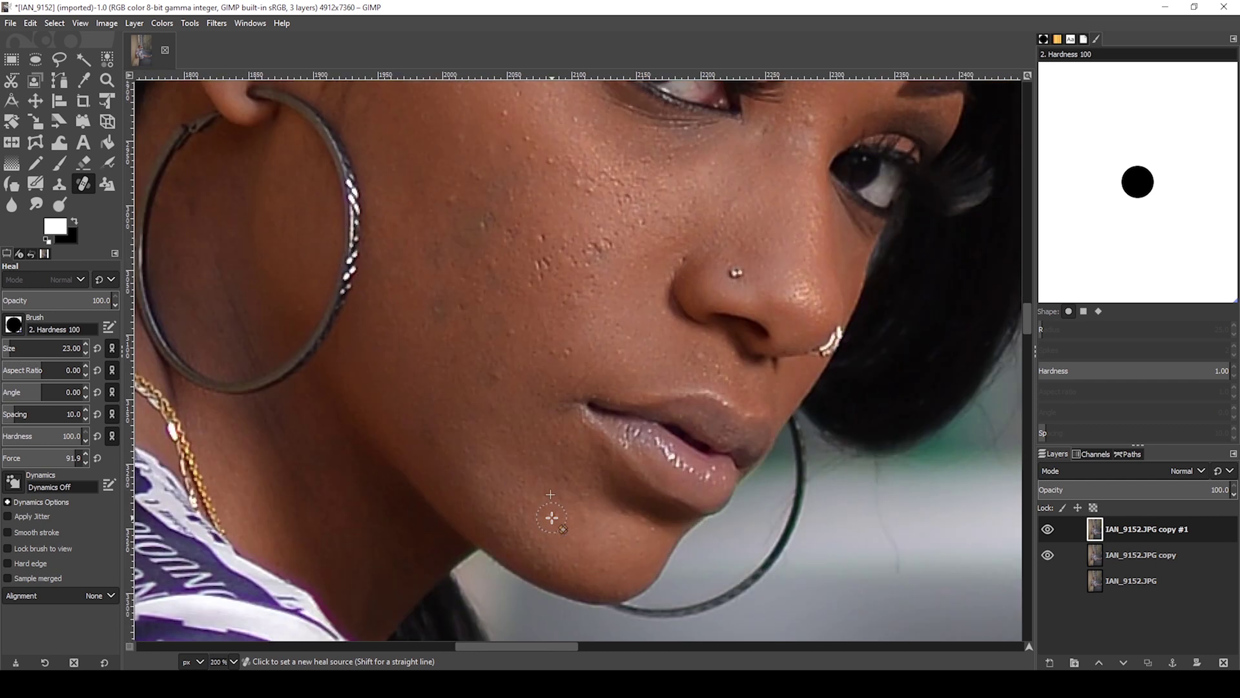
ctrl+scroll(552, 517, up, 1)
ctrl+click(549, 482)
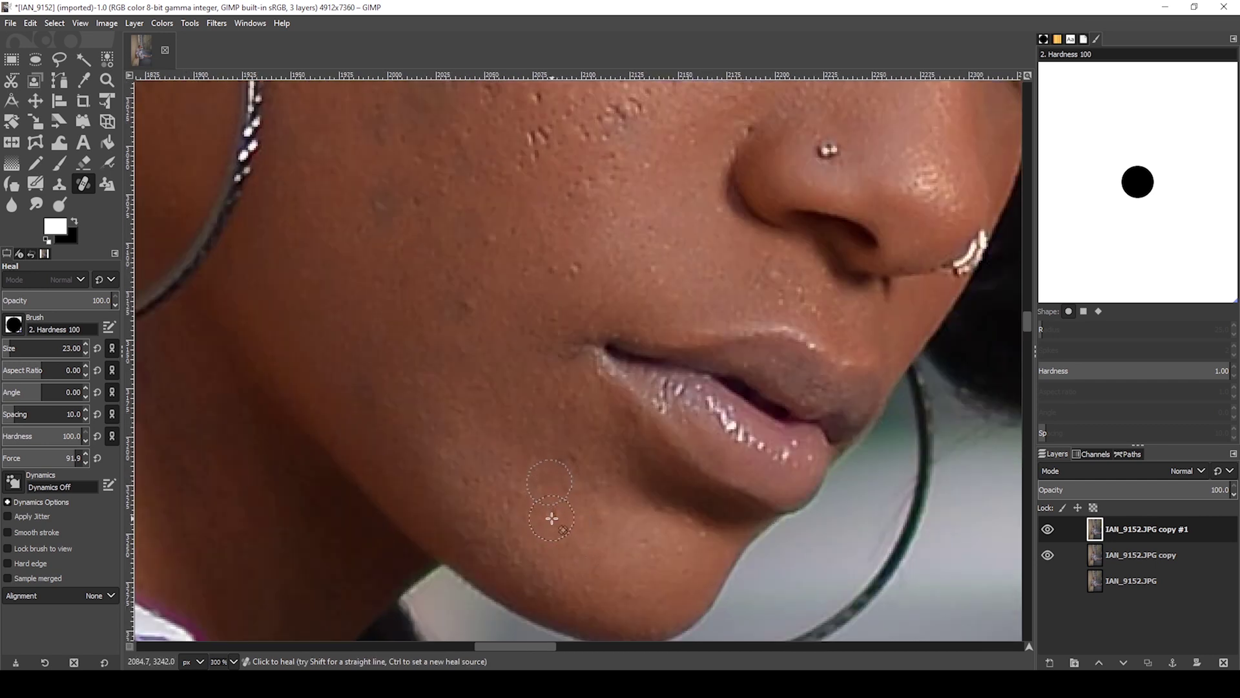
ctrl+scroll(577, 518, down, 3)
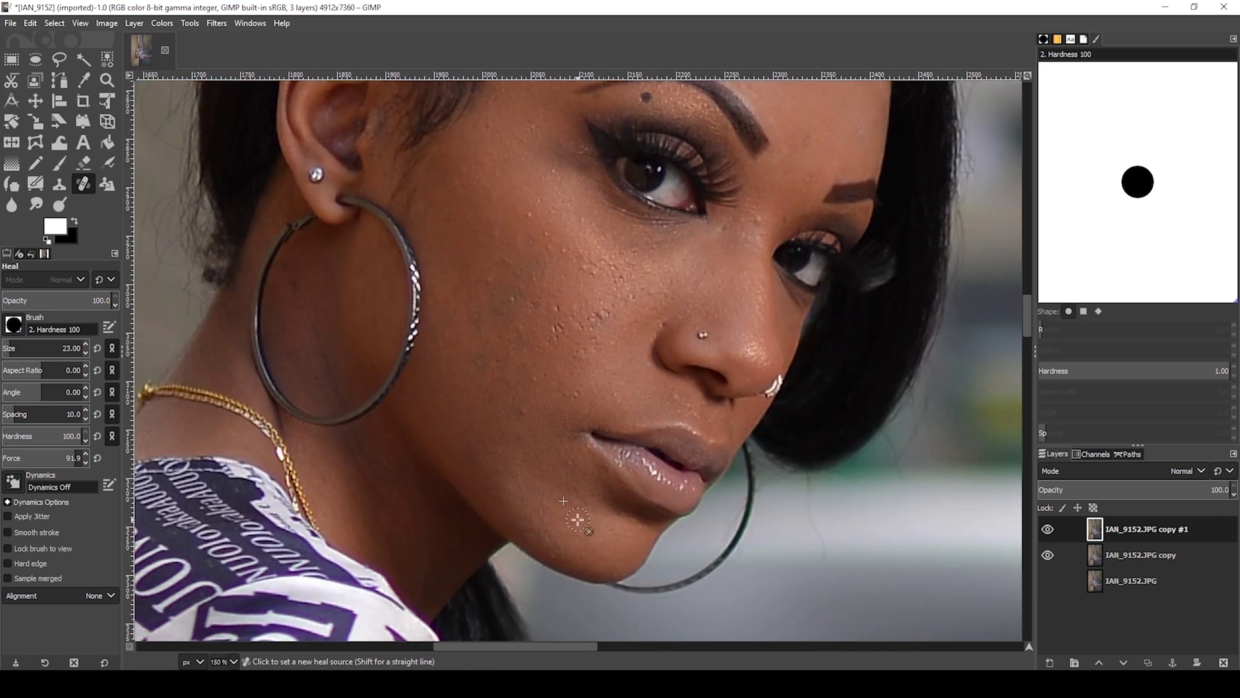
ctrl+scroll(577, 518, up, 2)
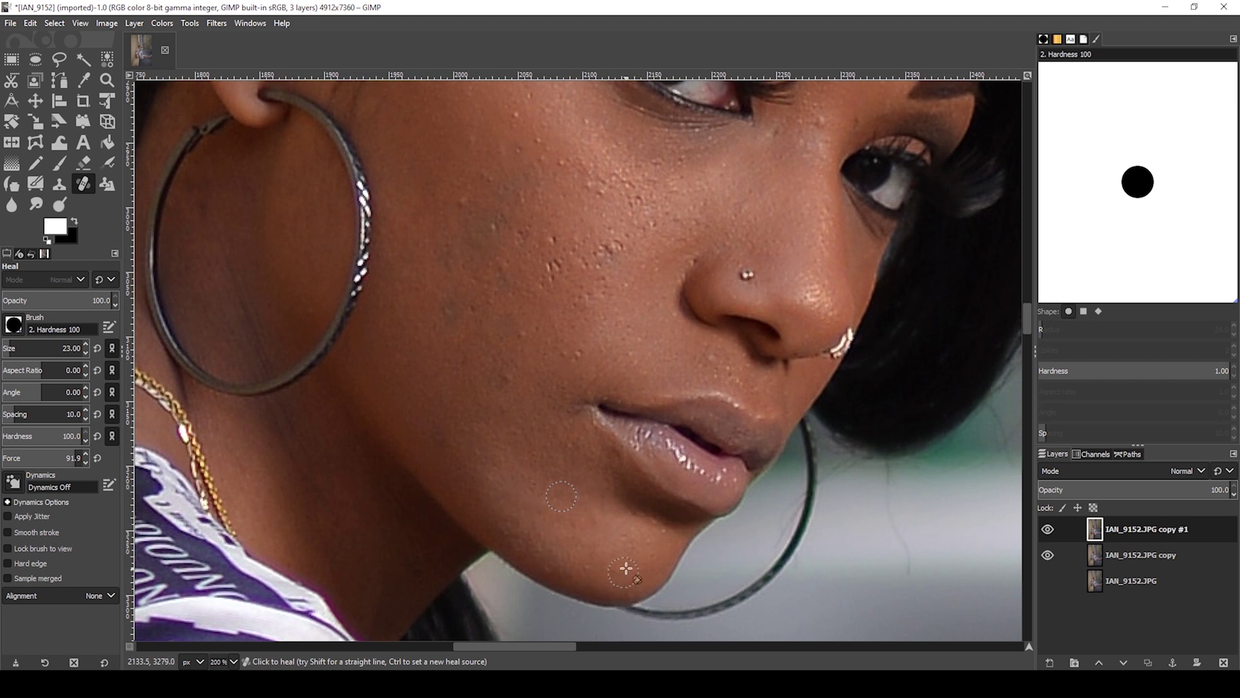
ctrl+click(602, 545)
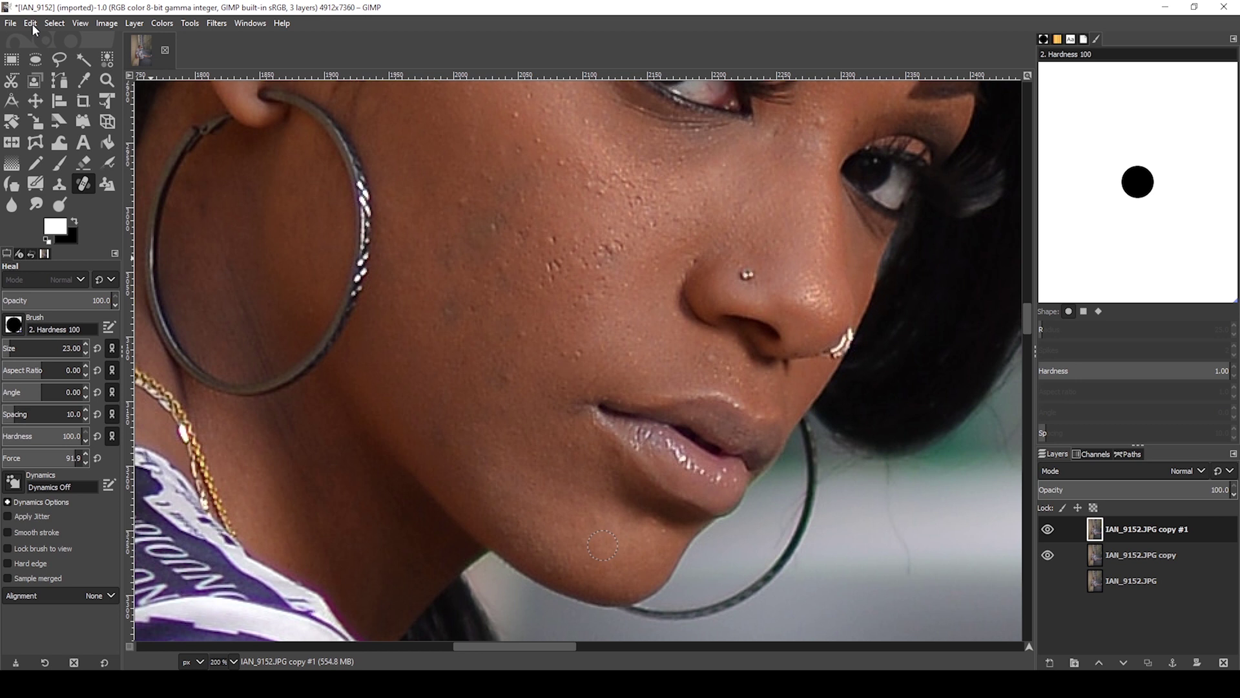
Step: Look through the File and Edit menus and close them without undoing anything
click(10, 25)
key(Escape)
click(31, 24)
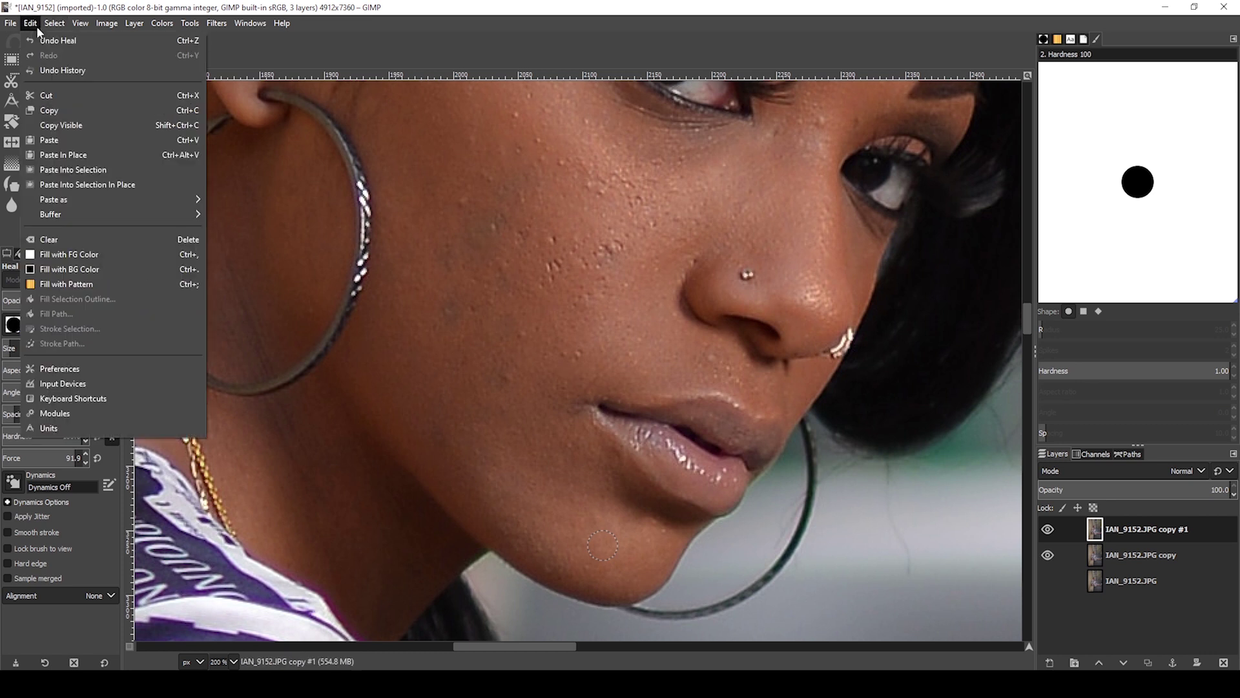
key(Escape)
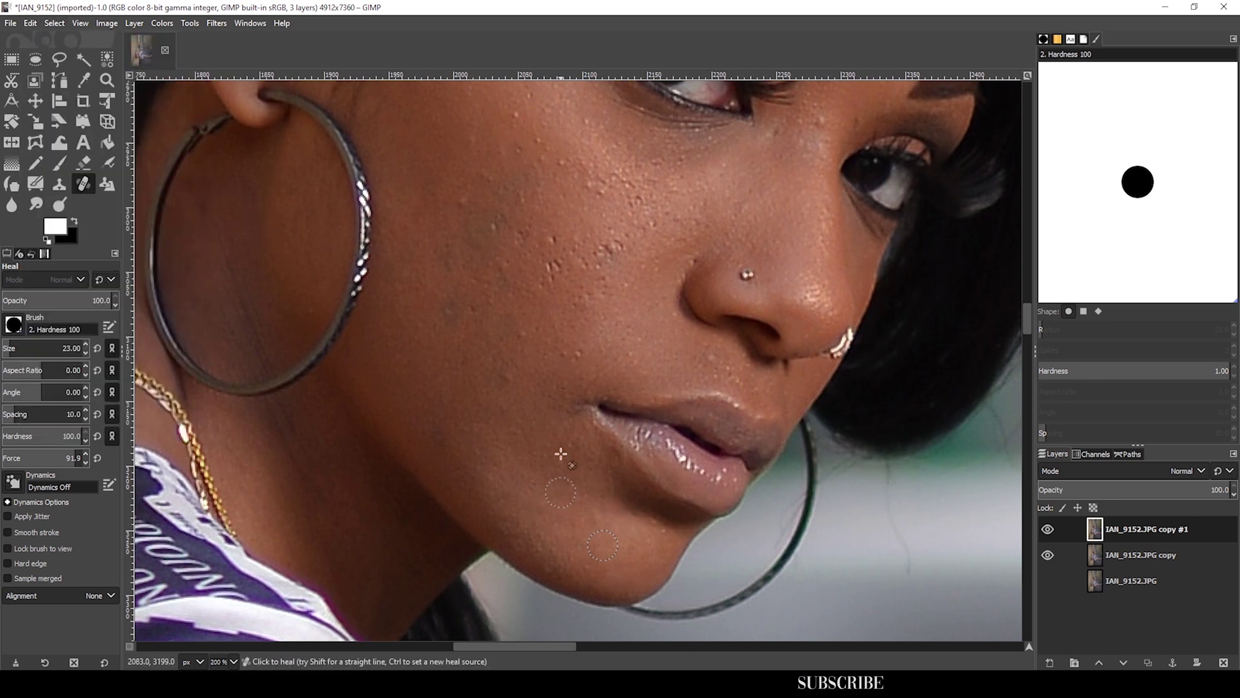
Step: Heal blemishes on the lower cheek up toward the mouth corner from fresh skin sources
scroll(521, 421, up, 2)
scroll(520, 421, left, 1)
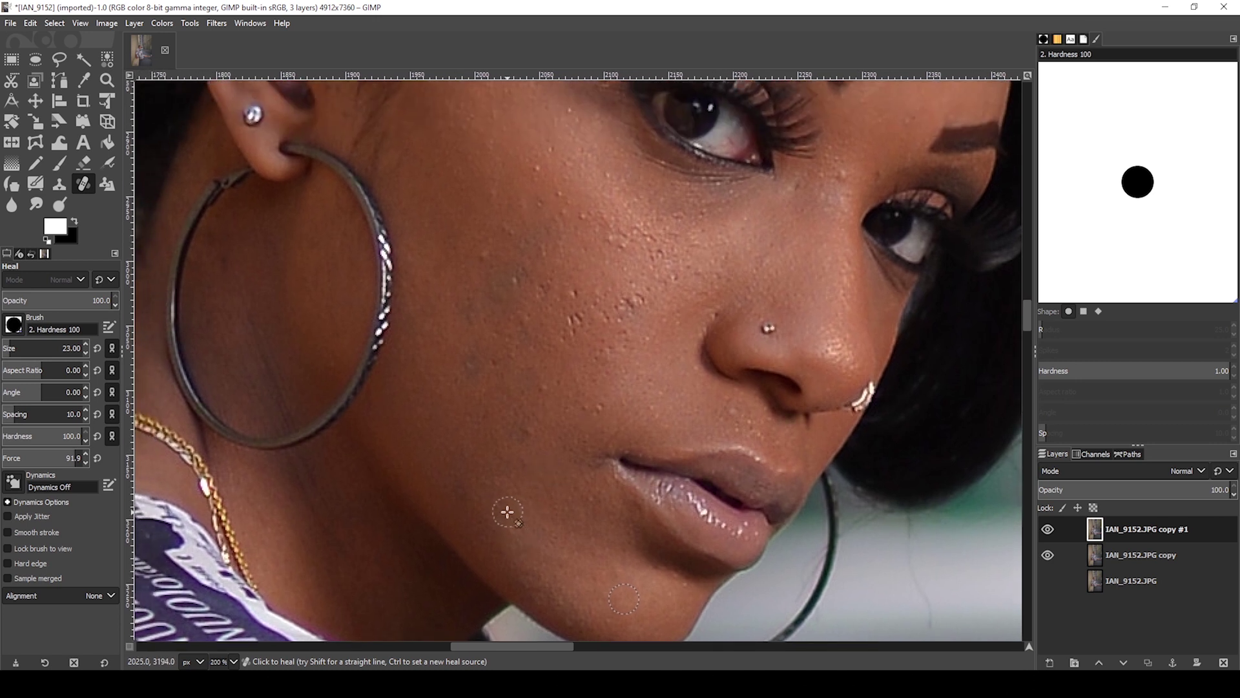
scroll(497, 516, up, 3)
scroll(497, 517, down, 6)
scroll(511, 511, up, 3)
ctrl+click(471, 521)
ctrl+click(538, 451)
ctrl+click(591, 427)
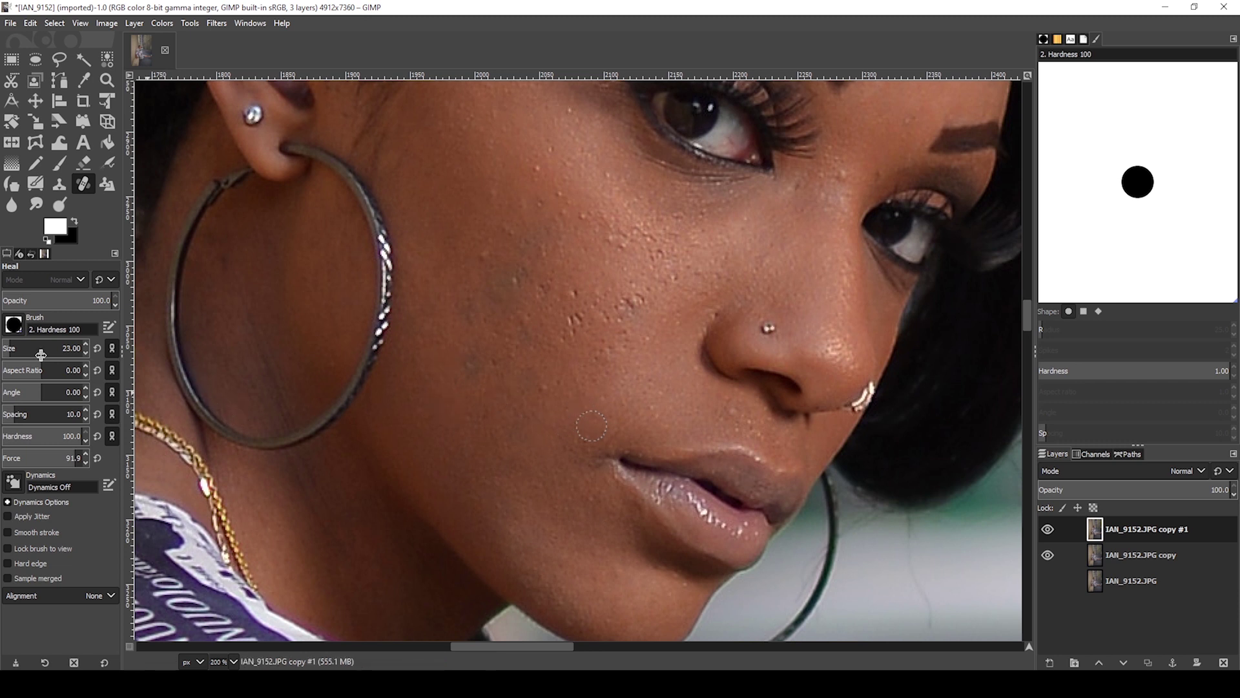
Step: Enlarge the Heal brush to 42 and heal bumps on the middle of the cheek
drag(14, 346, 63, 348)
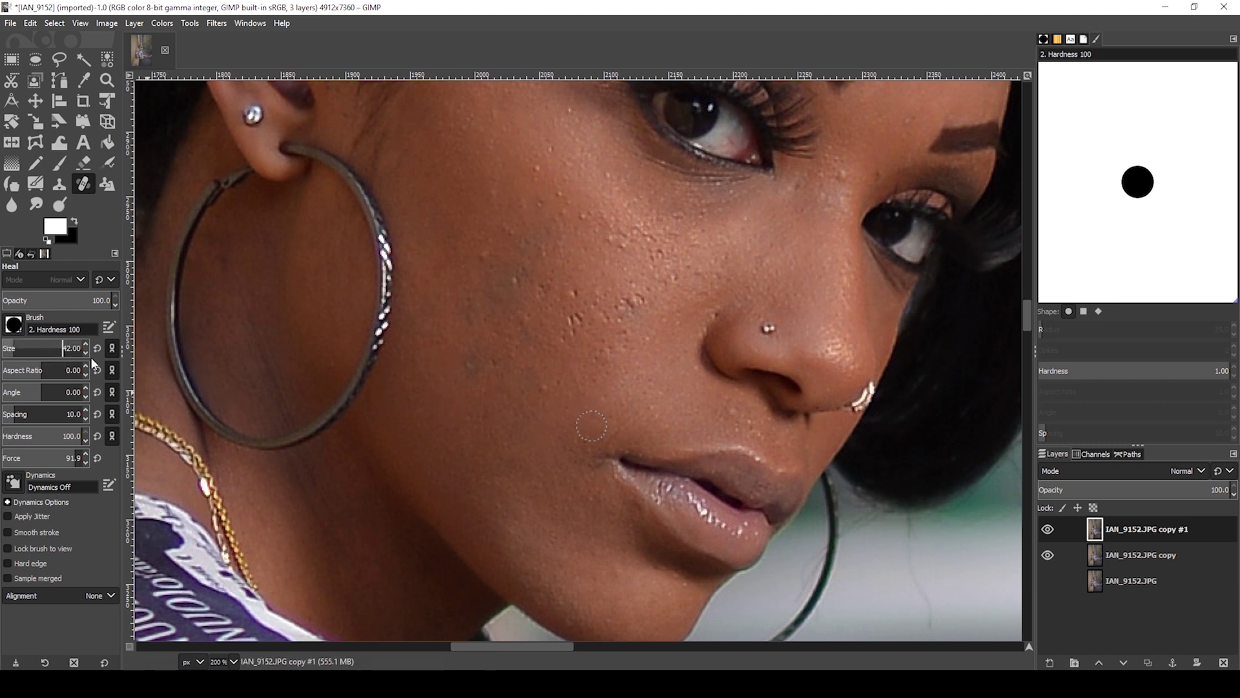
ctrl+click(520, 422)
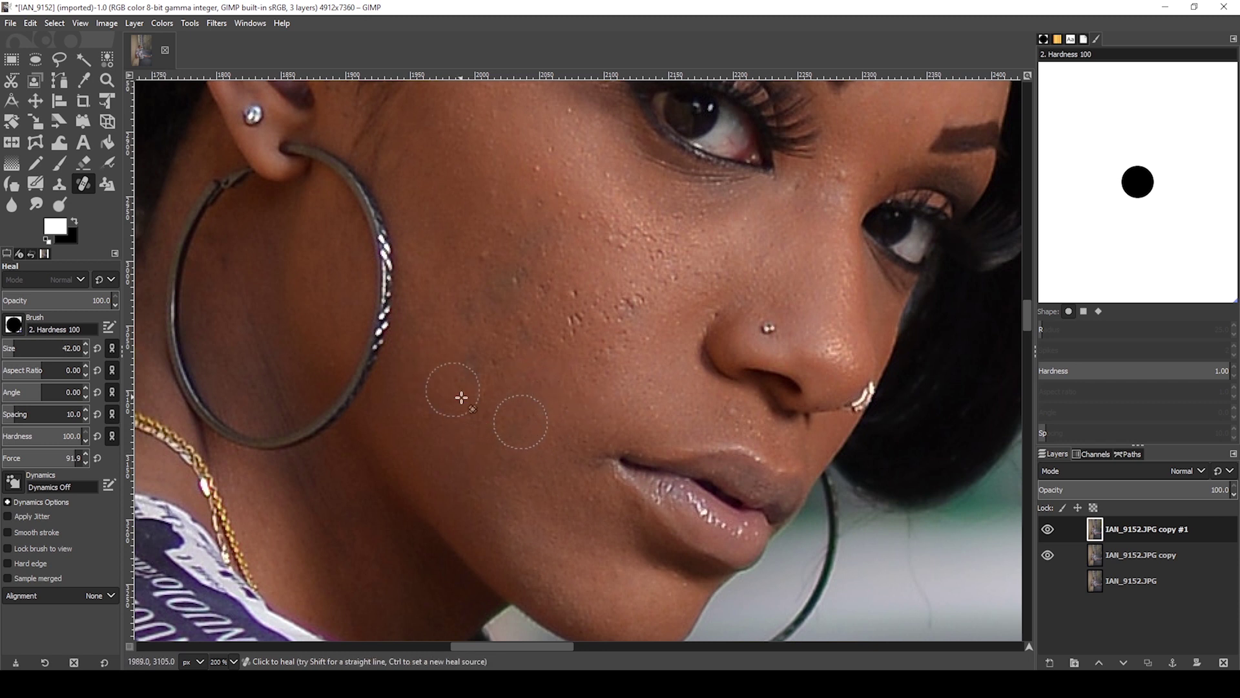
ctrl+click(468, 411)
ctrl+click(510, 407)
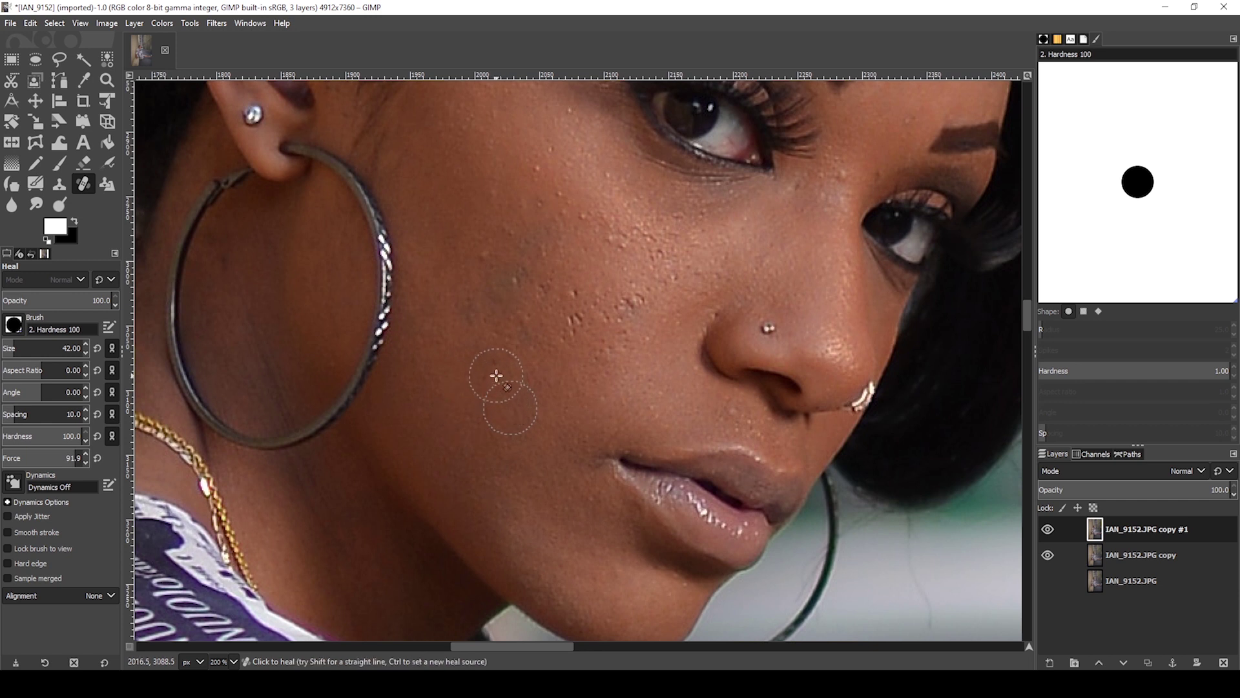
ctrl+click(538, 372)
ctrl+click(456, 350)
ctrl+click(561, 354)
click(564, 339)
ctrl+click(560, 375)
ctrl+click(611, 401)
Step: Heal the bumps lower on the cheek below the eye, resampling clean skin between spots
scroll(549, 388, up, 3)
ctrl+click(441, 349)
ctrl+click(472, 439)
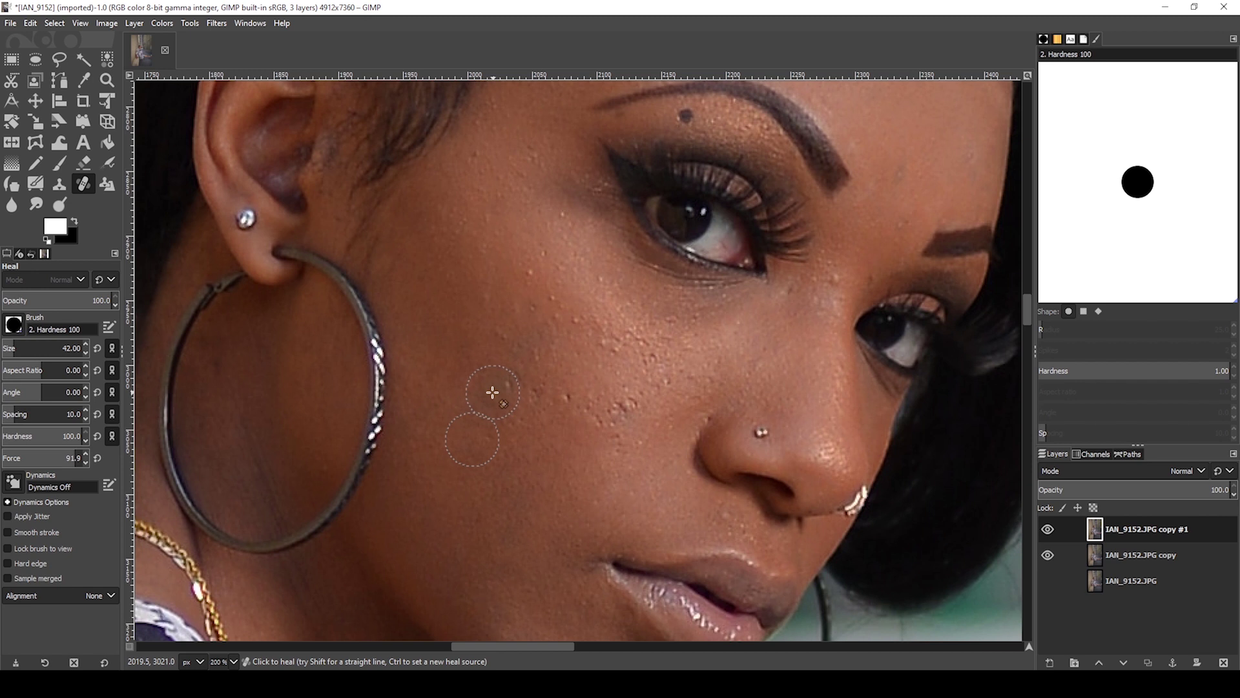
ctrl+click(517, 440)
ctrl+click(554, 446)
ctrl+click(583, 459)
ctrl+click(618, 446)
scroll(549, 430, up, 2)
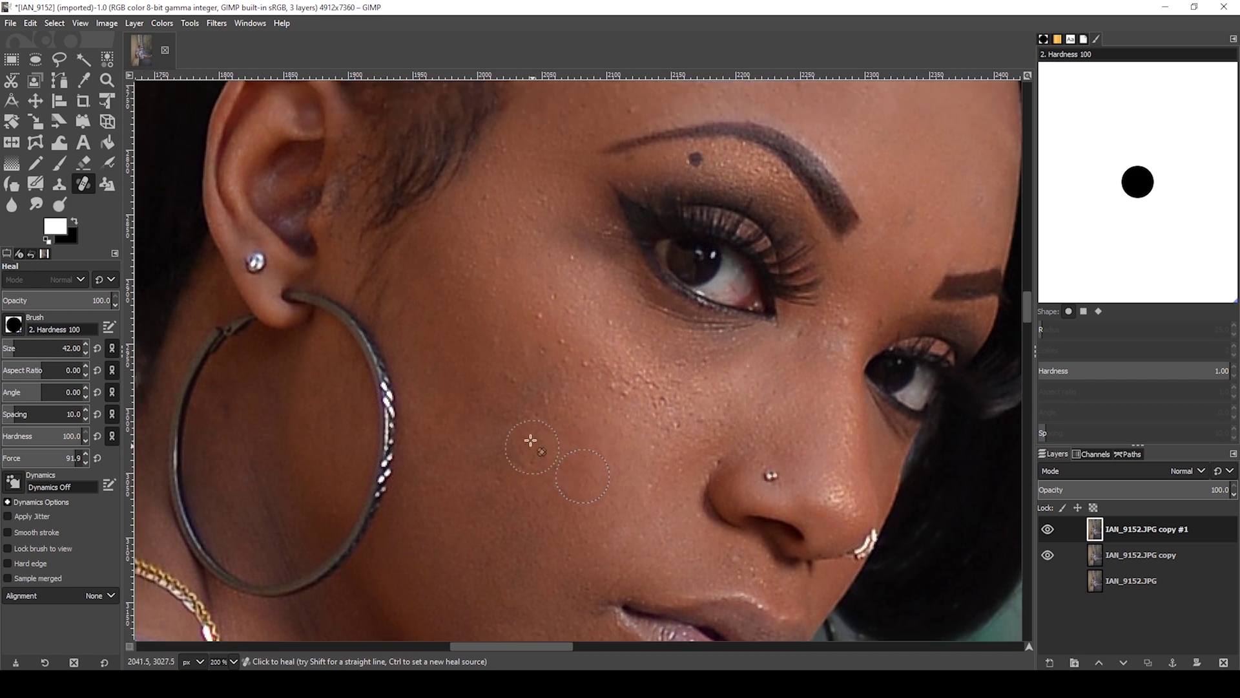
ctrl+click(475, 392)
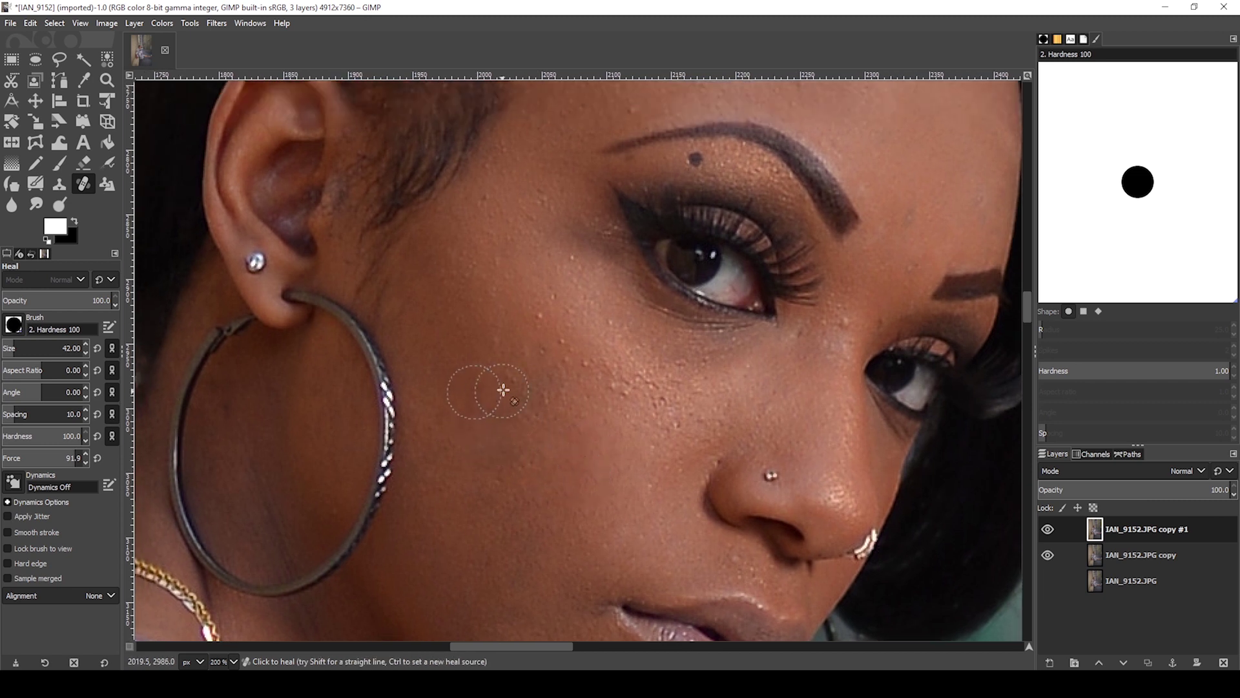
ctrl+click(518, 428)
ctrl+click(555, 429)
Step: Heal the remaining bumps on the upper cheek toward the side of the nose
ctrl+click(462, 360)
ctrl+click(516, 391)
ctrl+click(493, 331)
click(561, 367)
ctrl+click(595, 421)
ctrl+click(631, 432)
ctrl+click(655, 461)
ctrl+click(595, 379)
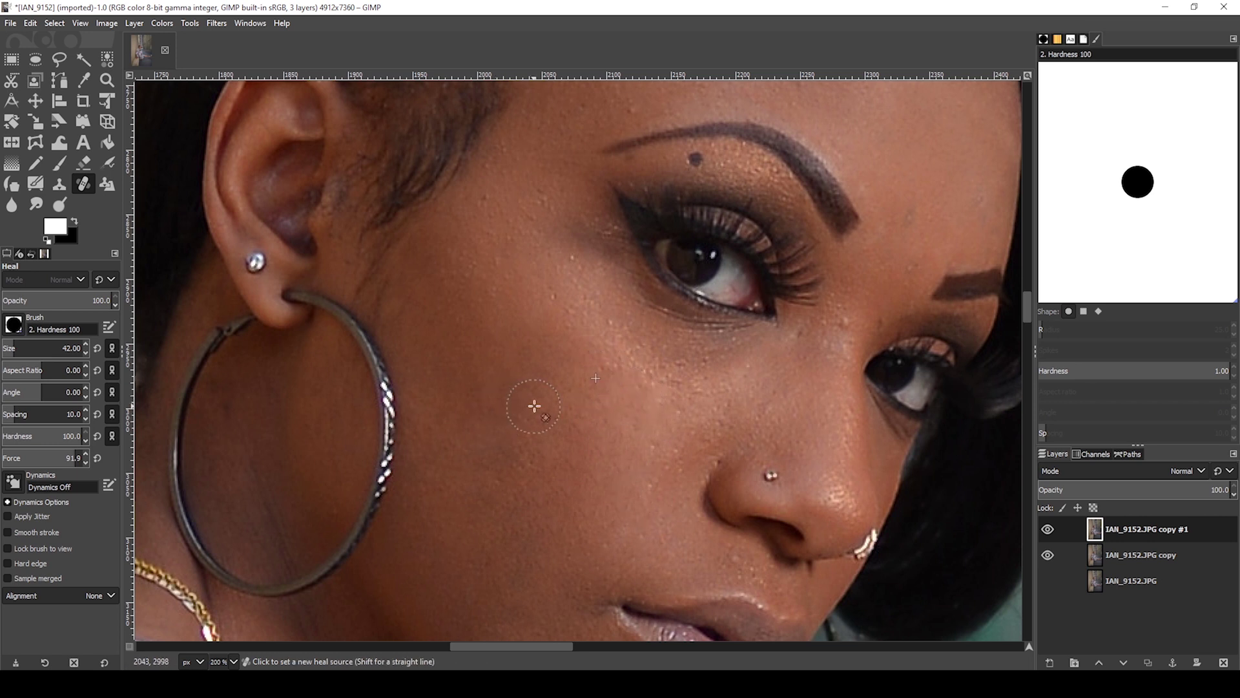
Step: Zoom to the forehead and heal its blemishes using nearby clean skin
scroll(534, 406, down, 3)
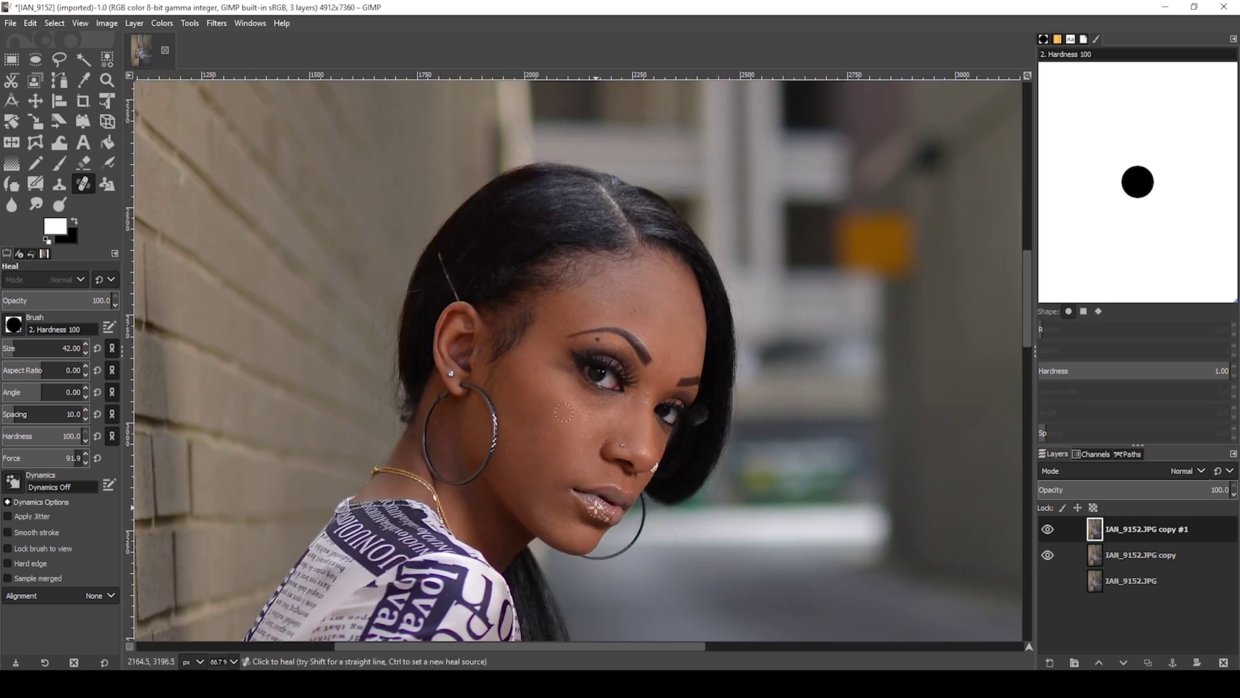
scroll(561, 461, down, 1)
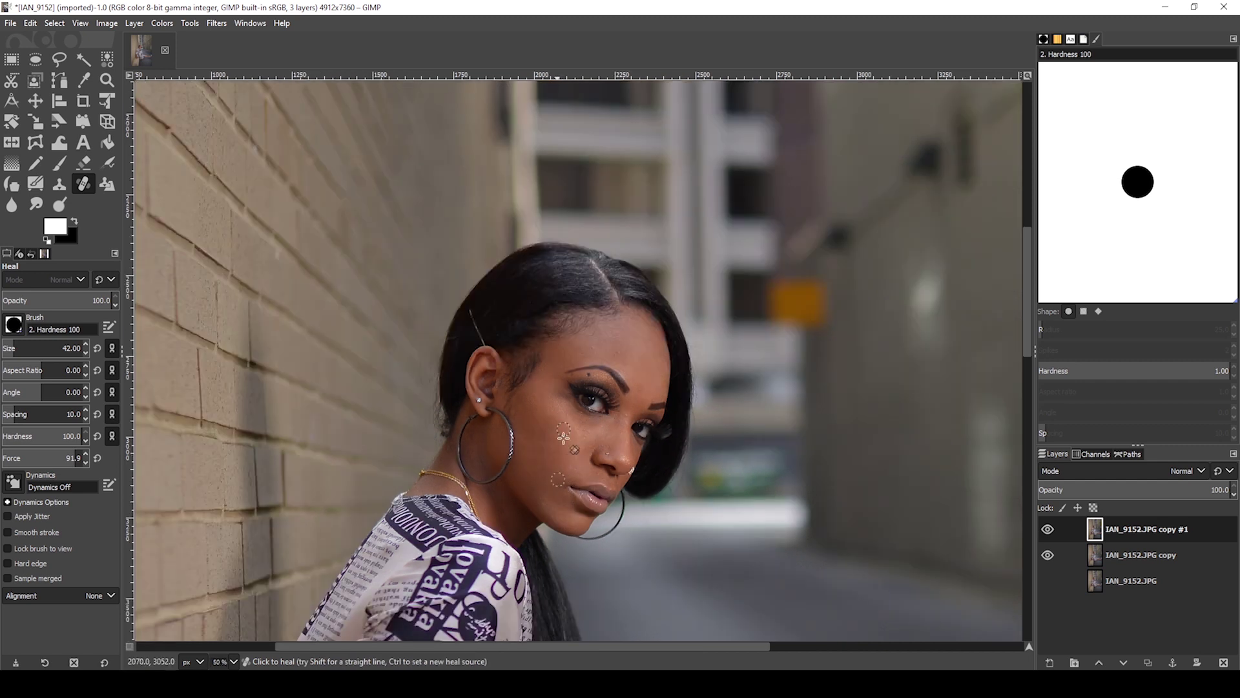
scroll(596, 346, up, 1)
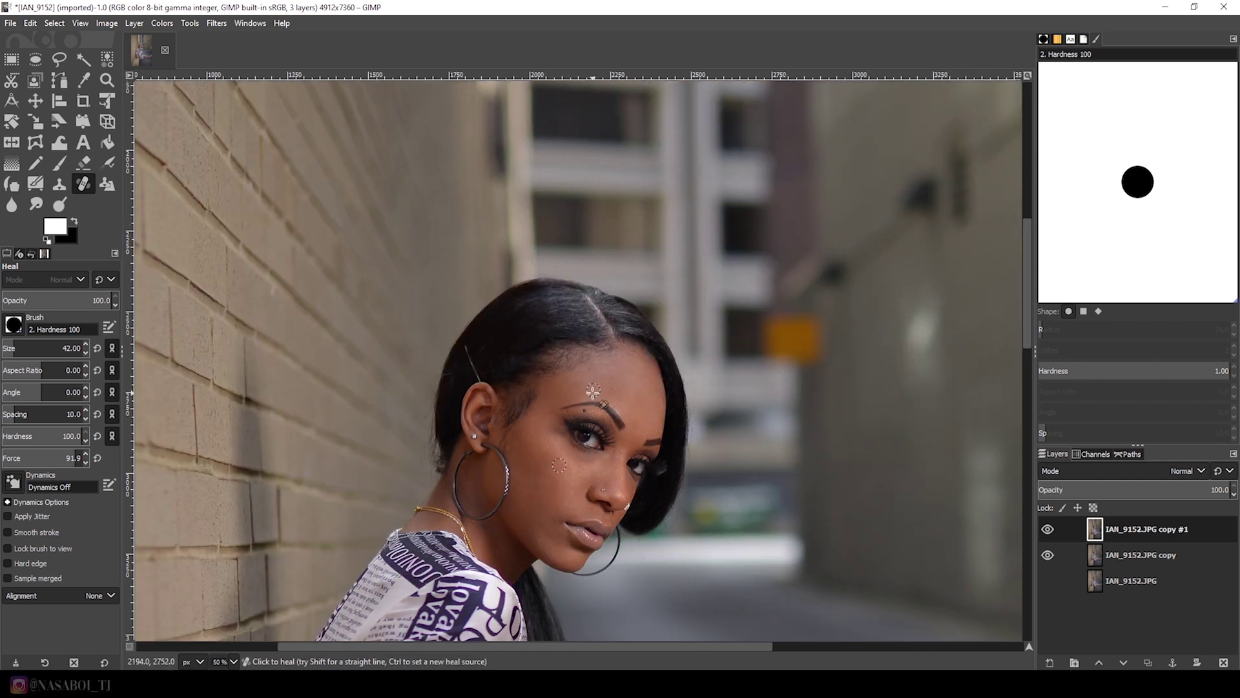
scroll(593, 389, up, 3)
ctrl+click(617, 382)
ctrl+click(580, 355)
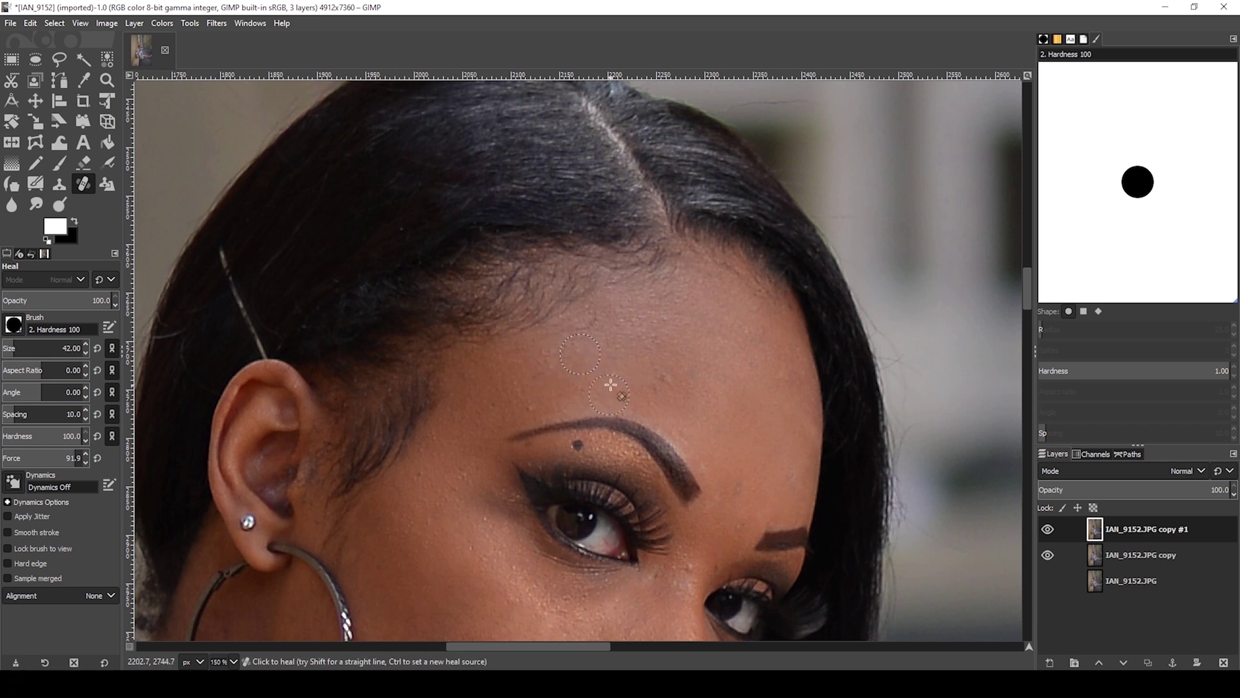
ctrl+click(562, 395)
ctrl+click(633, 370)
Step: Heal the blemishes above and along the outer edge of the right eyebrow
ctrl+click(700, 407)
ctrl+click(754, 443)
ctrl+click(762, 478)
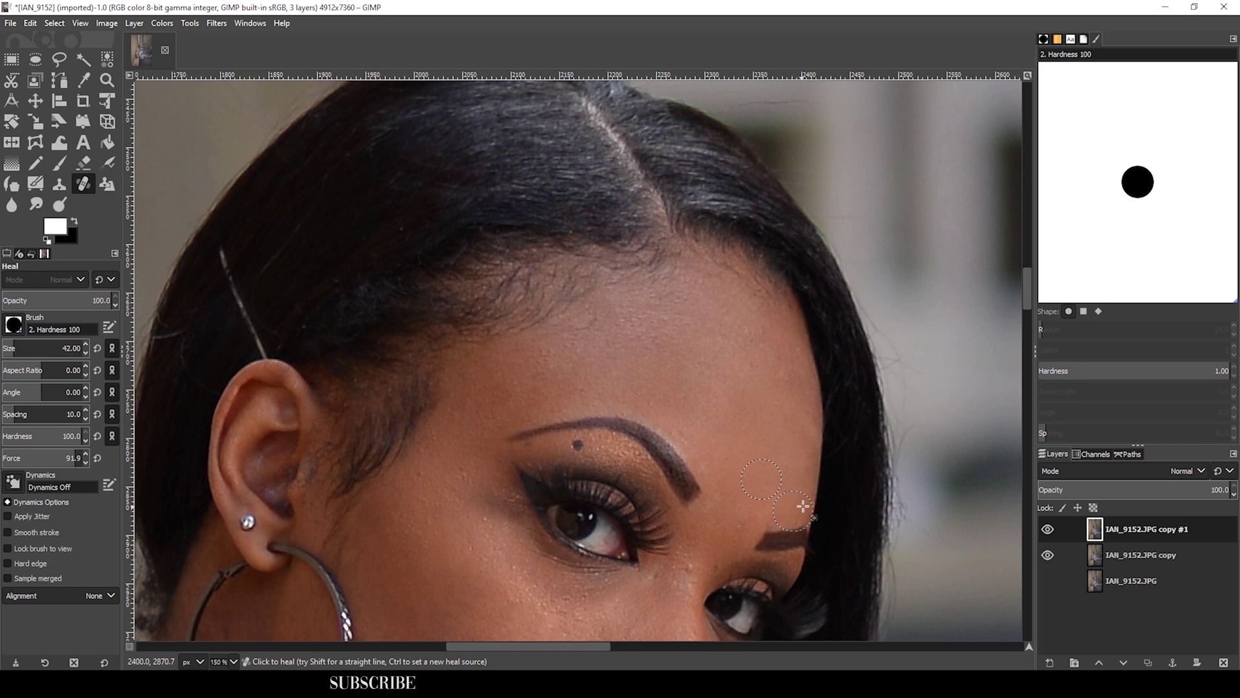
ctrl+click(726, 454)
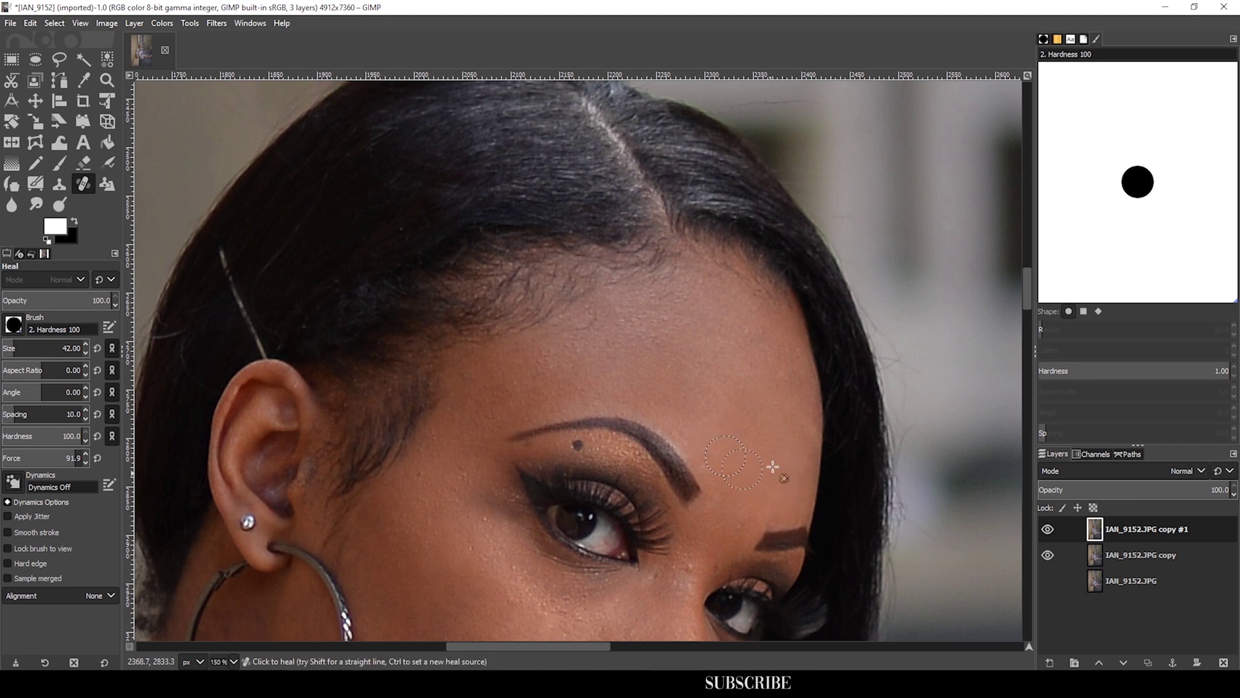
scroll(739, 452, down, 3)
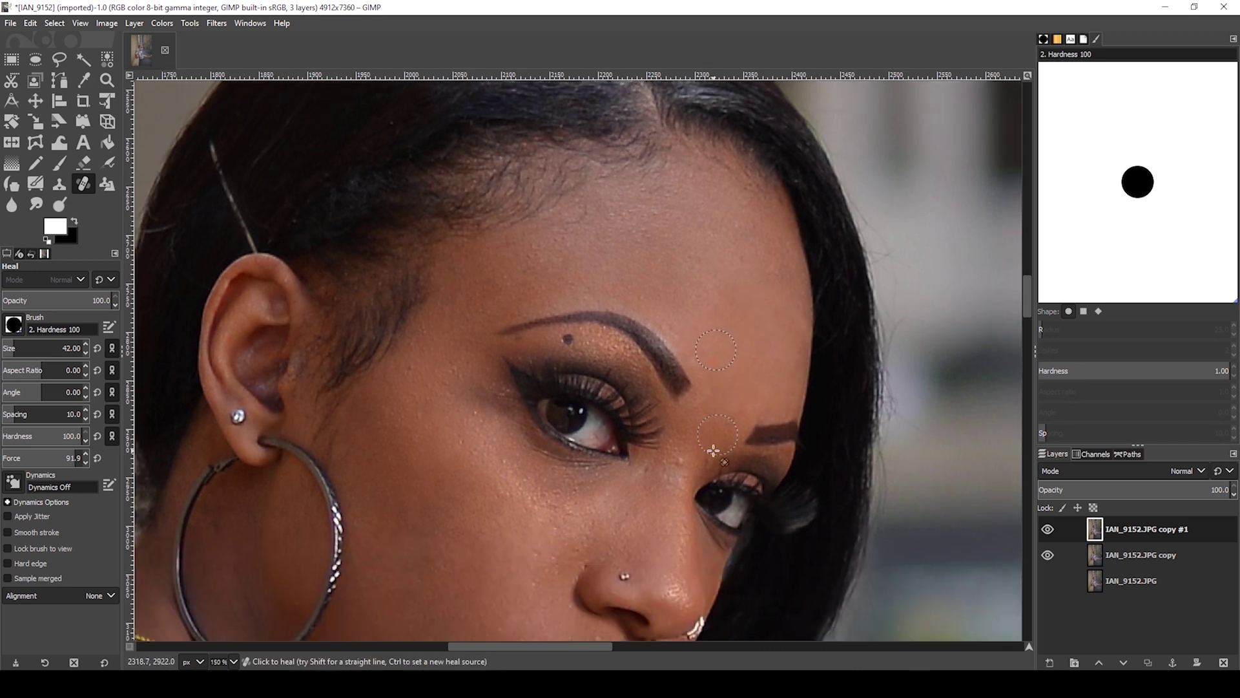
Step: Shrink the Heal brush to 20 and heal the small spot beside the eyebrow
click(12, 349)
ctrl+click(677, 477)
click(704, 452)
ctrl+click(717, 420)
Step: Enlarge the Heal brush to 39 and heal the cheek spots toward the ear
drag(720, 299, 759, 303)
scroll(759, 304, down, 5)
scroll(706, 359, left, 2)
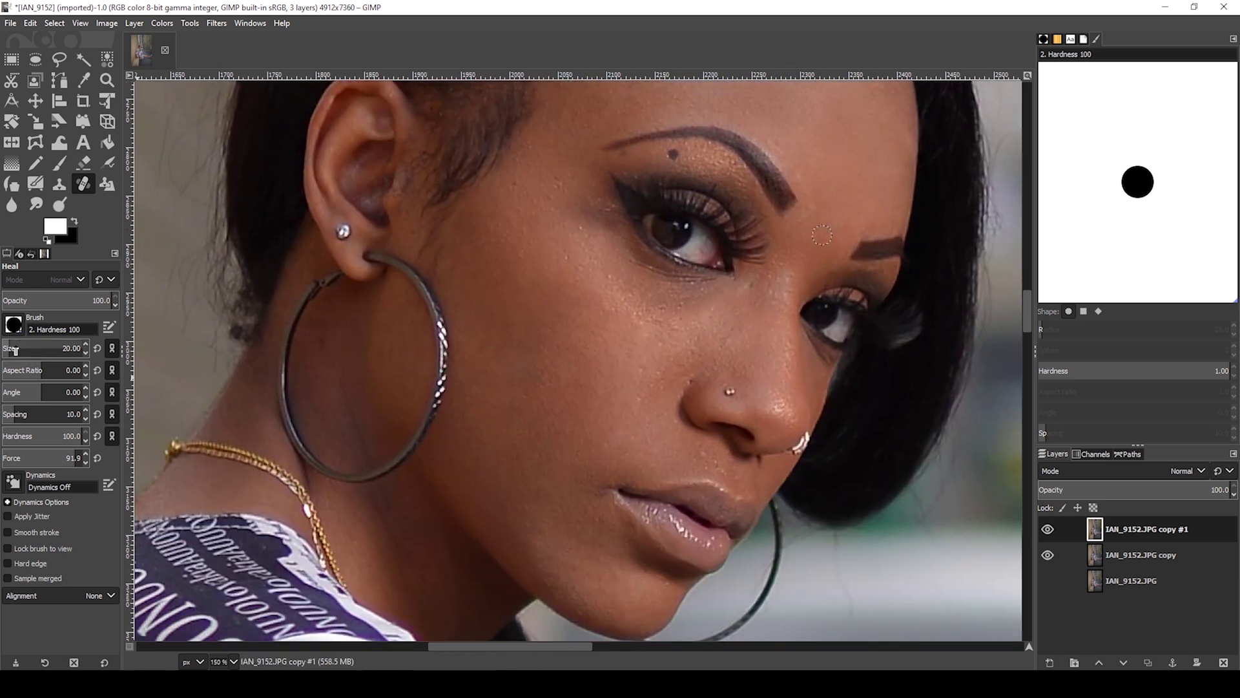
drag(13, 348, 22, 348)
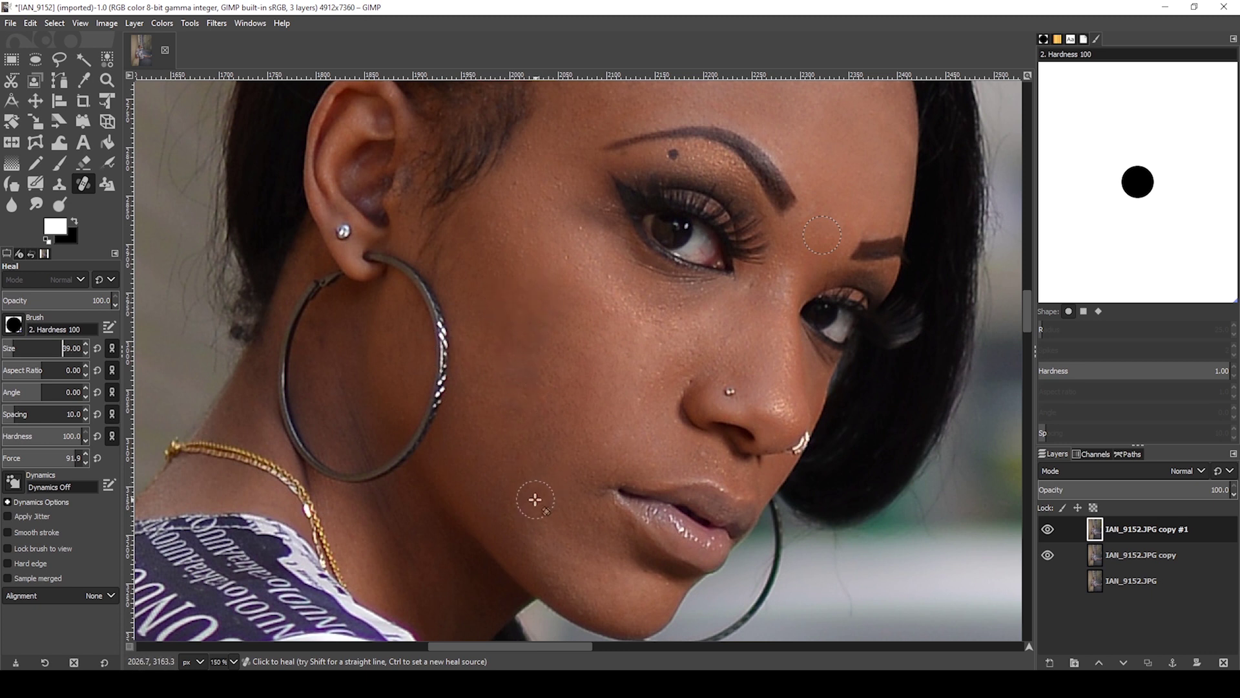
ctrl+click(574, 467)
key(ctrl)
ctrl+click(487, 397)
ctrl+click(533, 300)
scroll(617, 342, down, 3)
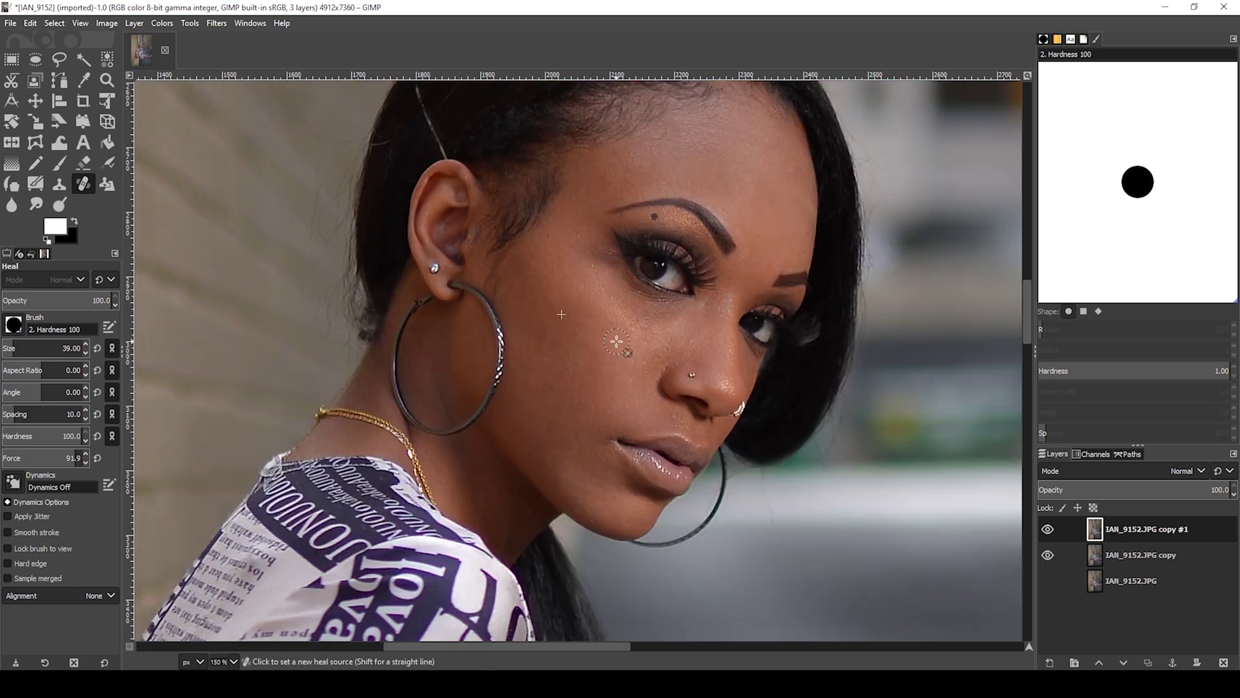
Step: Merge the visible layers, then duplicate the healed layer as IAN_9152.JPG copy #1
scroll(681, 427, up, 1)
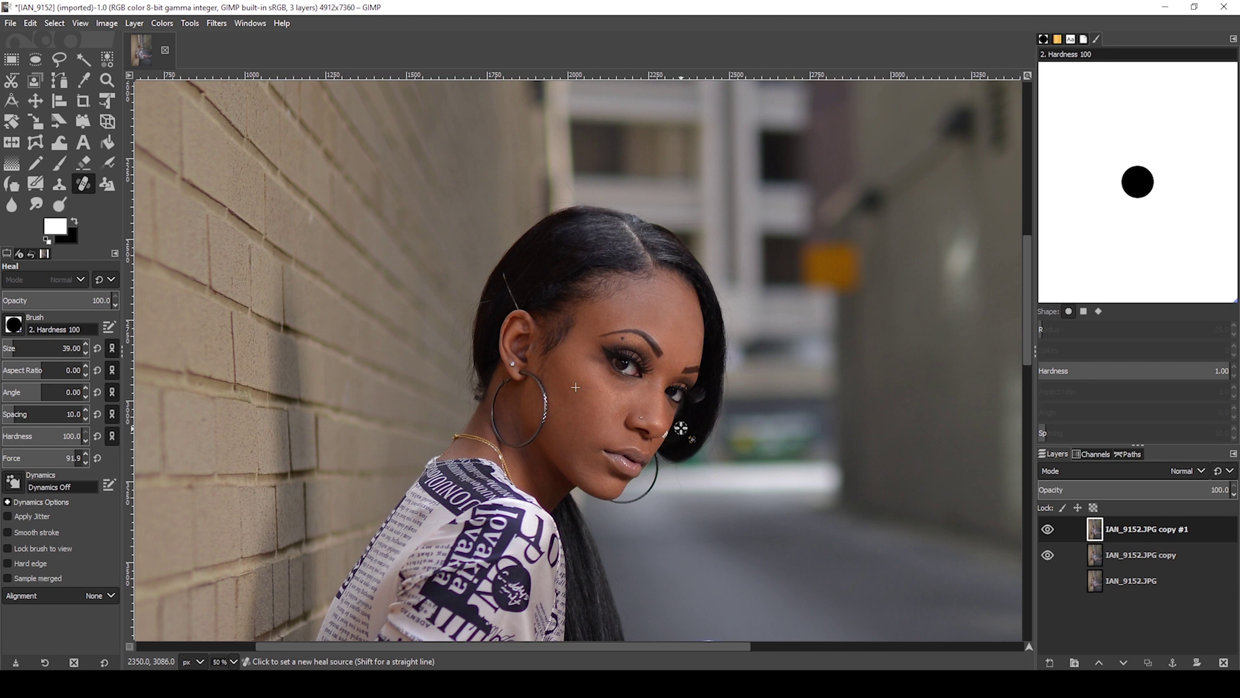
scroll(680, 428, up, 1)
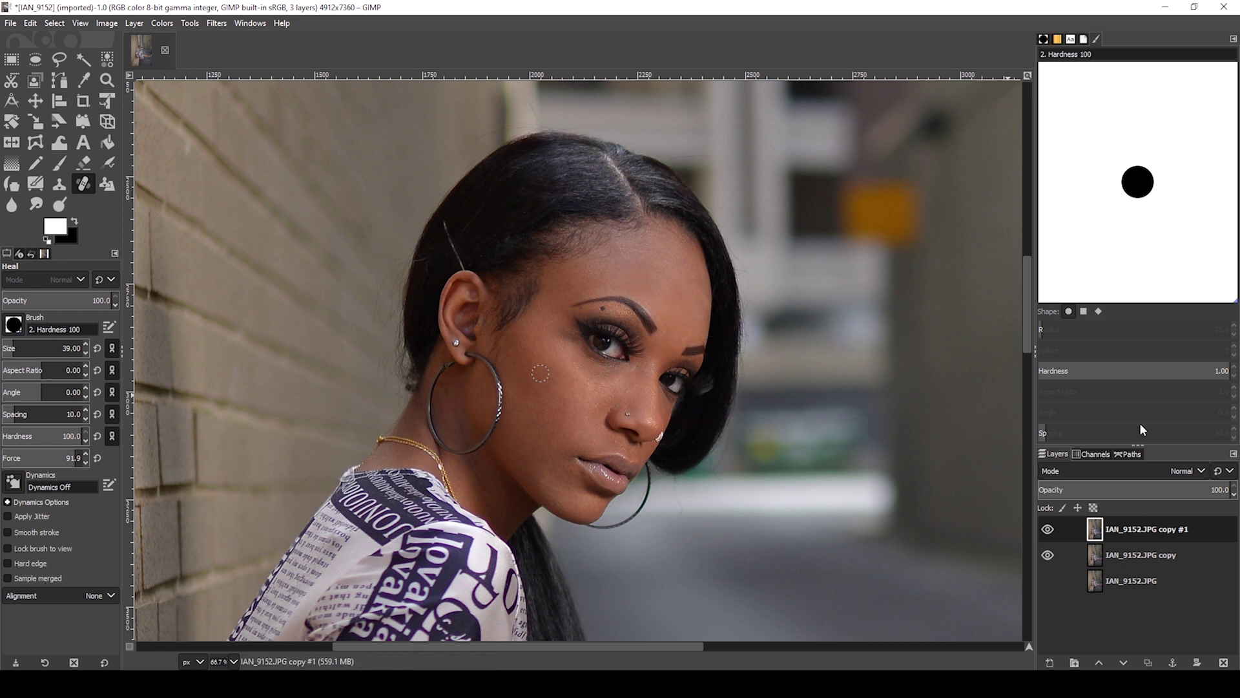
right_click(1147, 552)
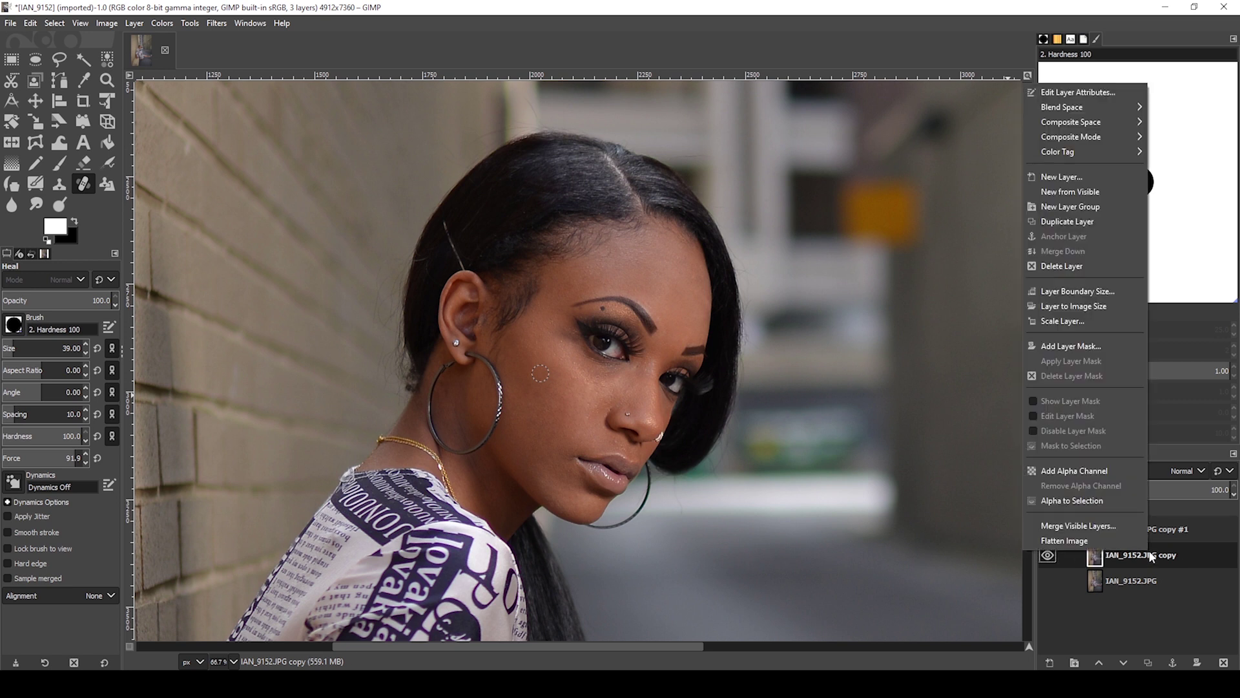
click(1095, 522)
click(1087, 607)
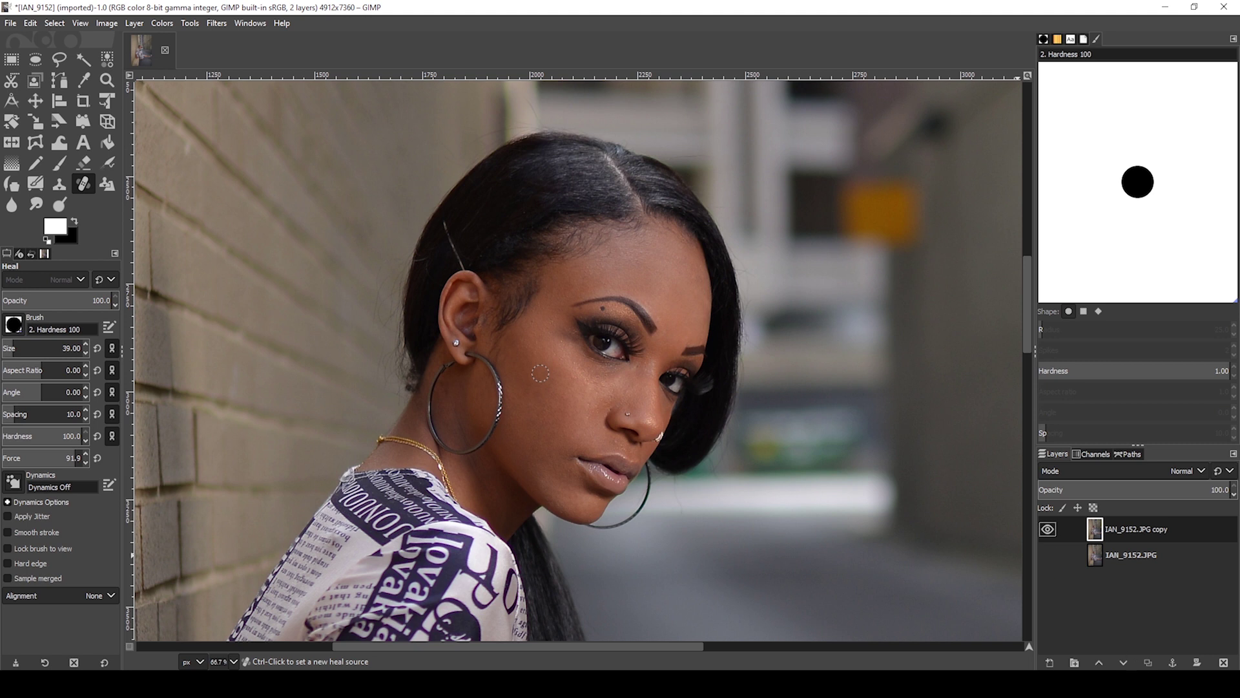
click(1150, 663)
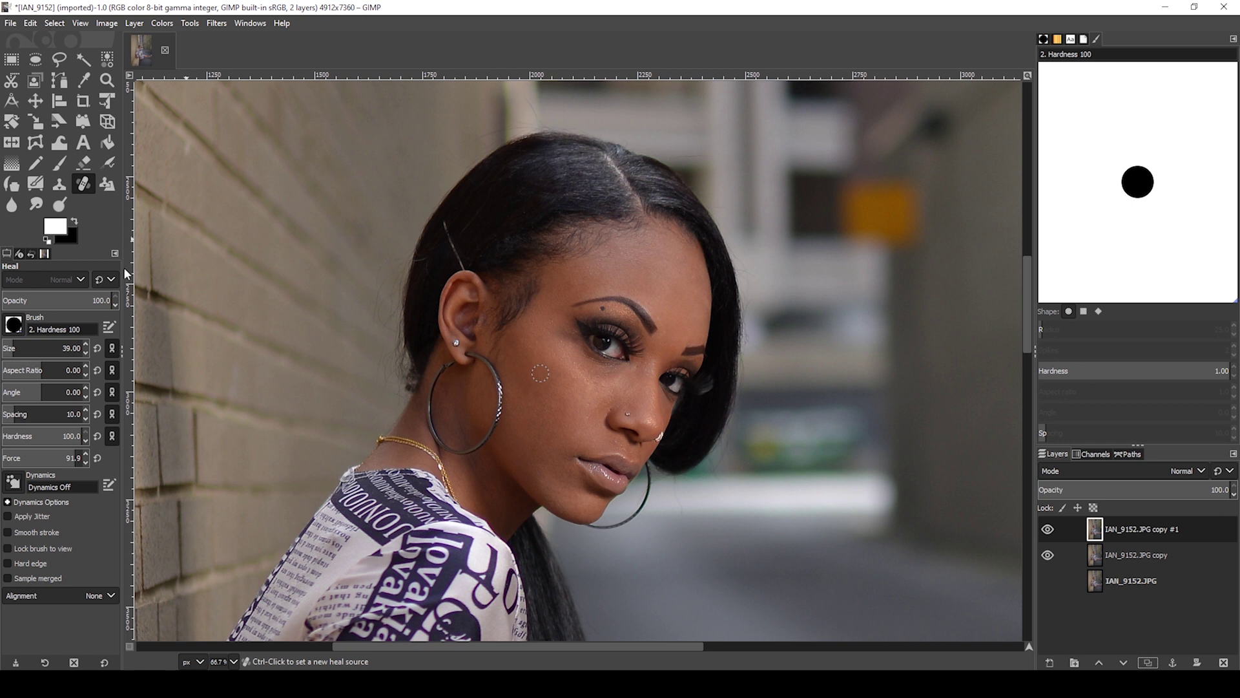
Step: Blur the IAN_9152.JPG copy #1 layer with a Gaussian Blur of size 3.12
click(217, 23)
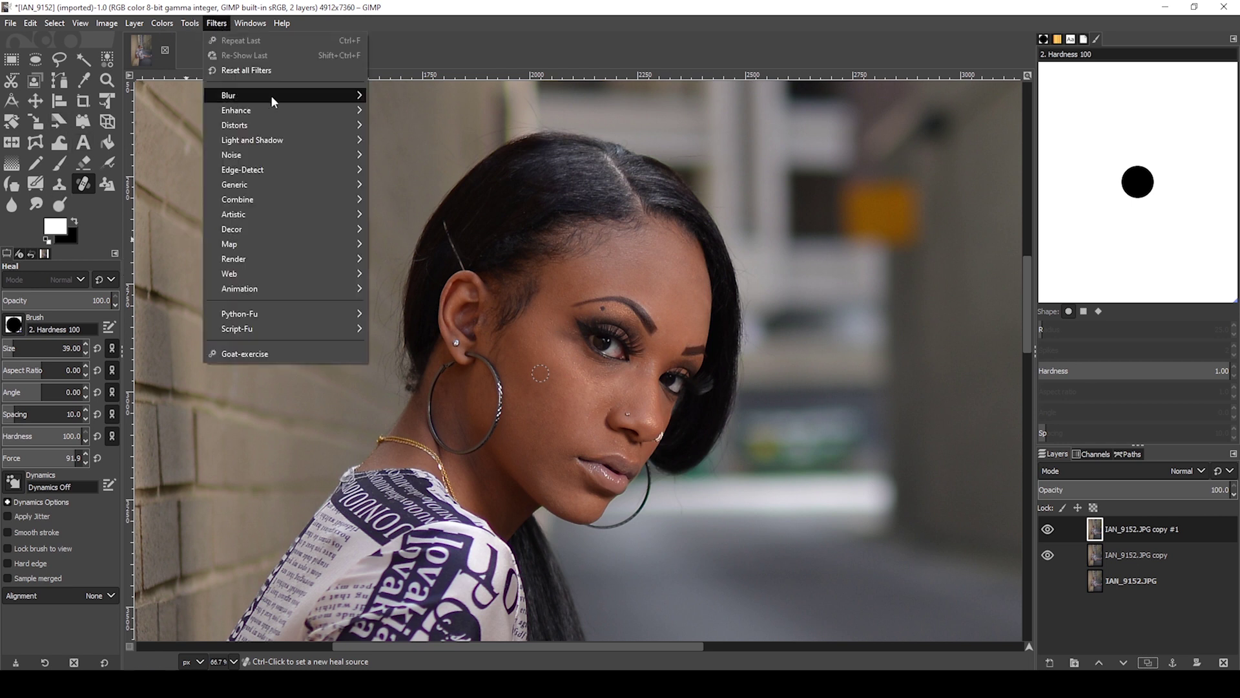
mouse_move(351, 98)
click(396, 96)
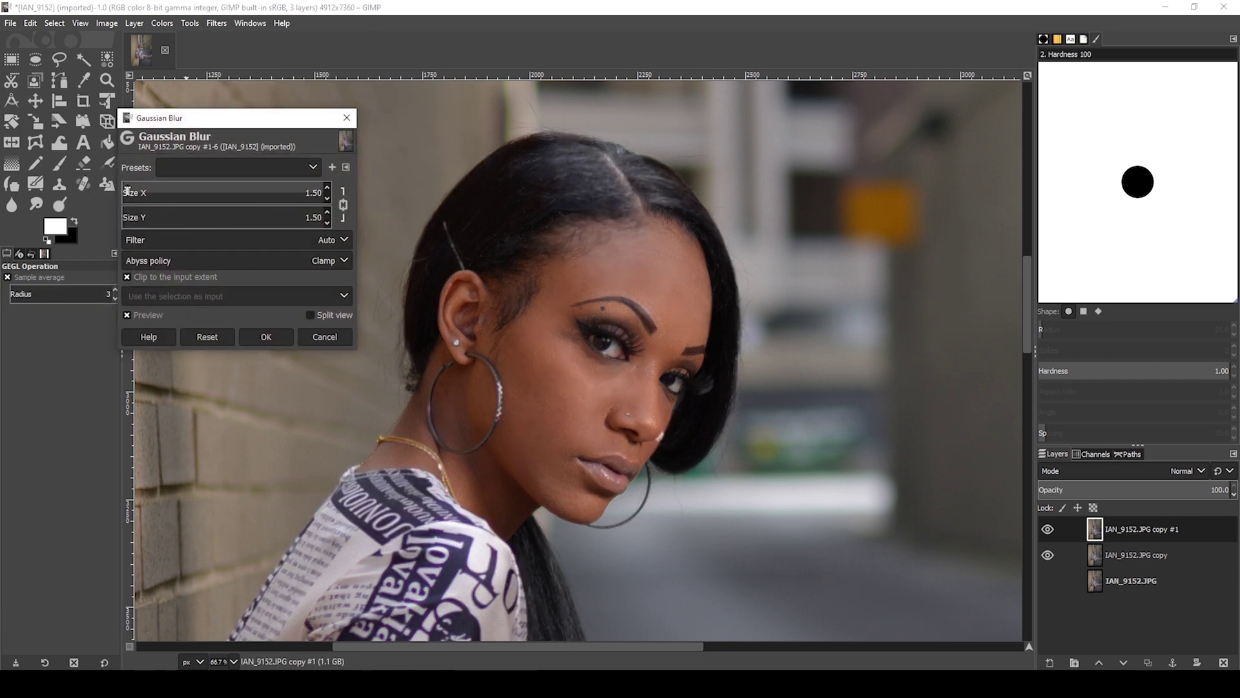
drag(126, 190, 306, 191)
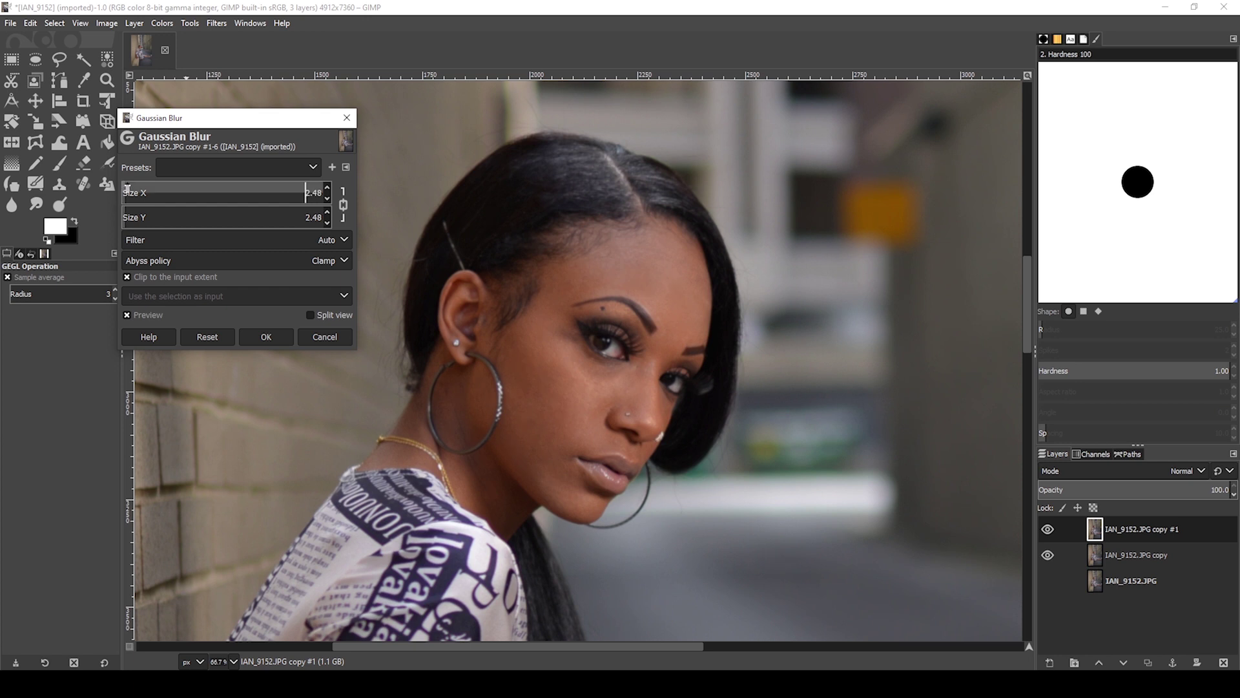
scroll(129, 189, up, 3)
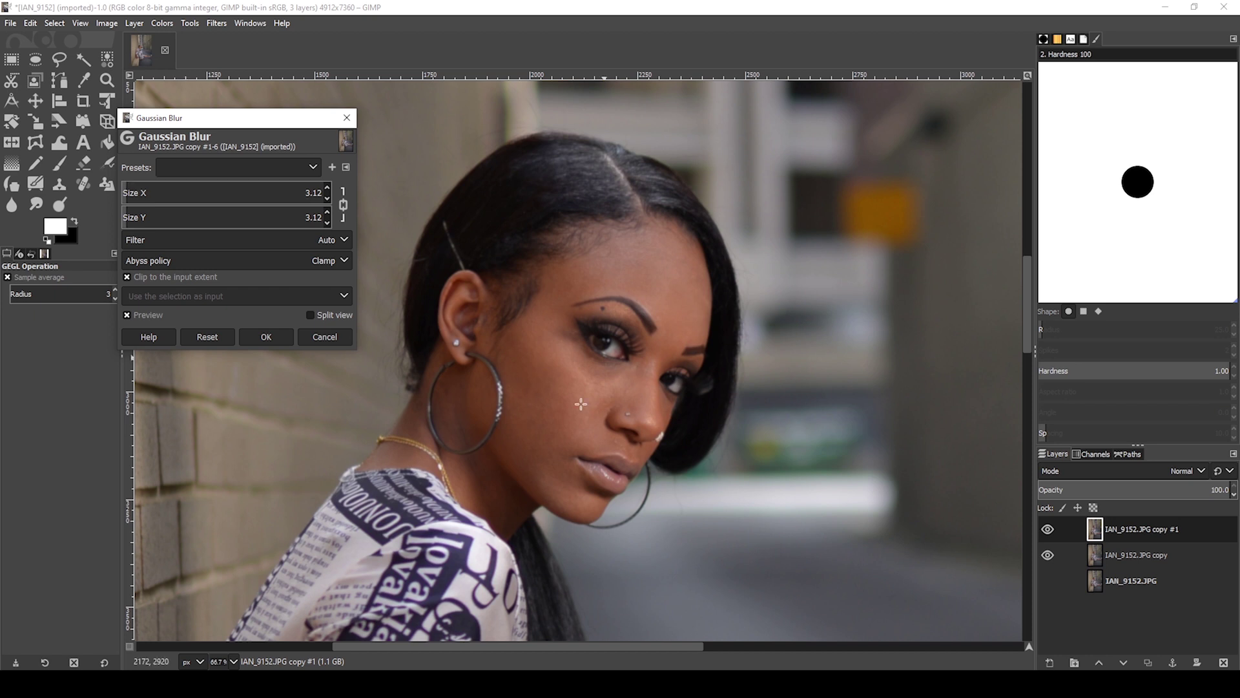
click(274, 333)
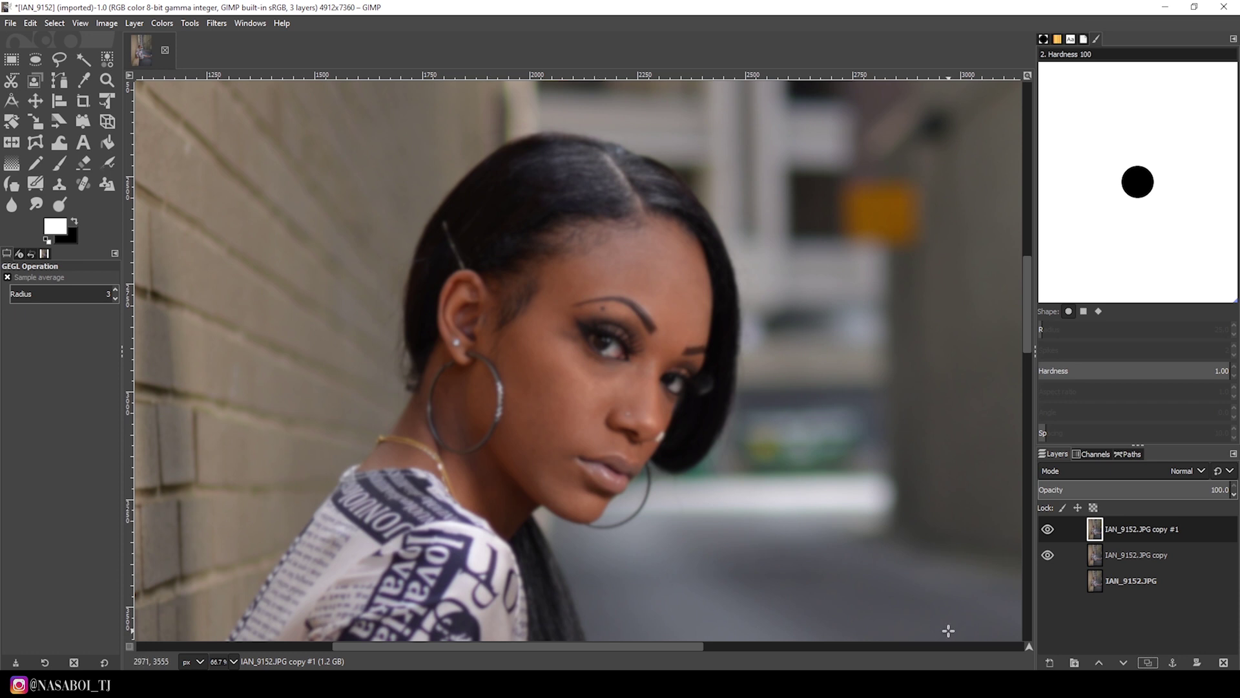
Step: Add a black (full transparency) layer mask to the blurred IAN_9152.JPG copy #1 and pick the Paintbrush
right_click(1134, 528)
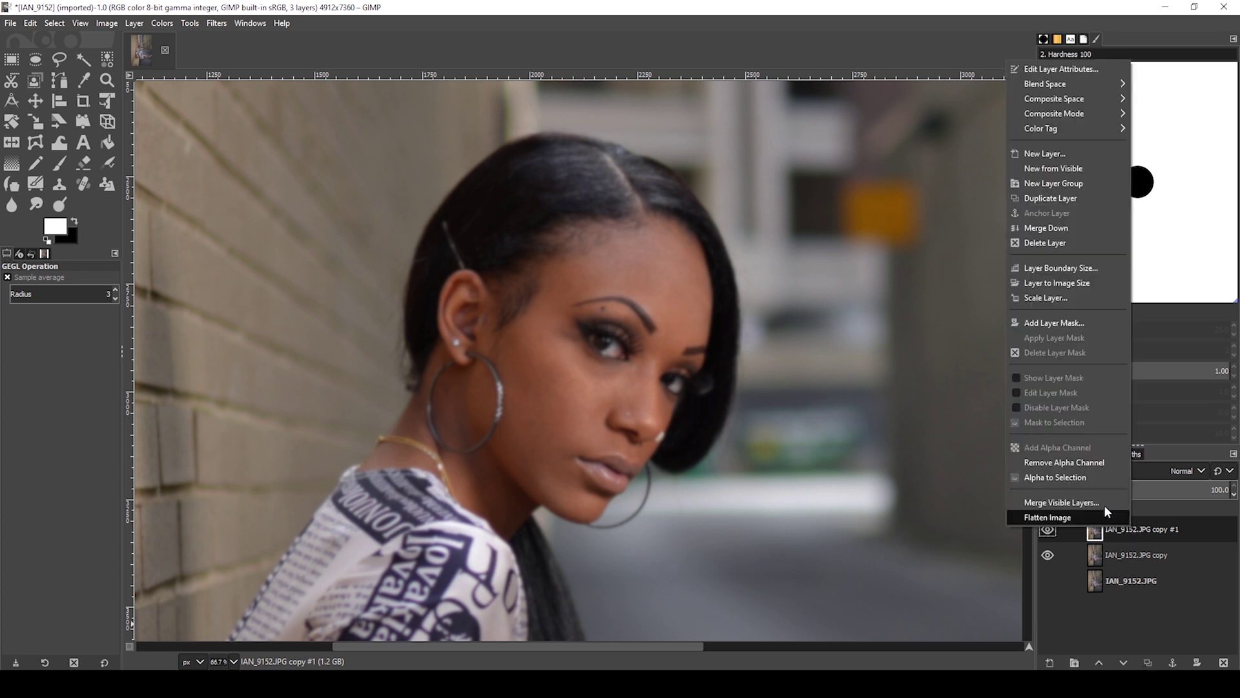
click(1064, 323)
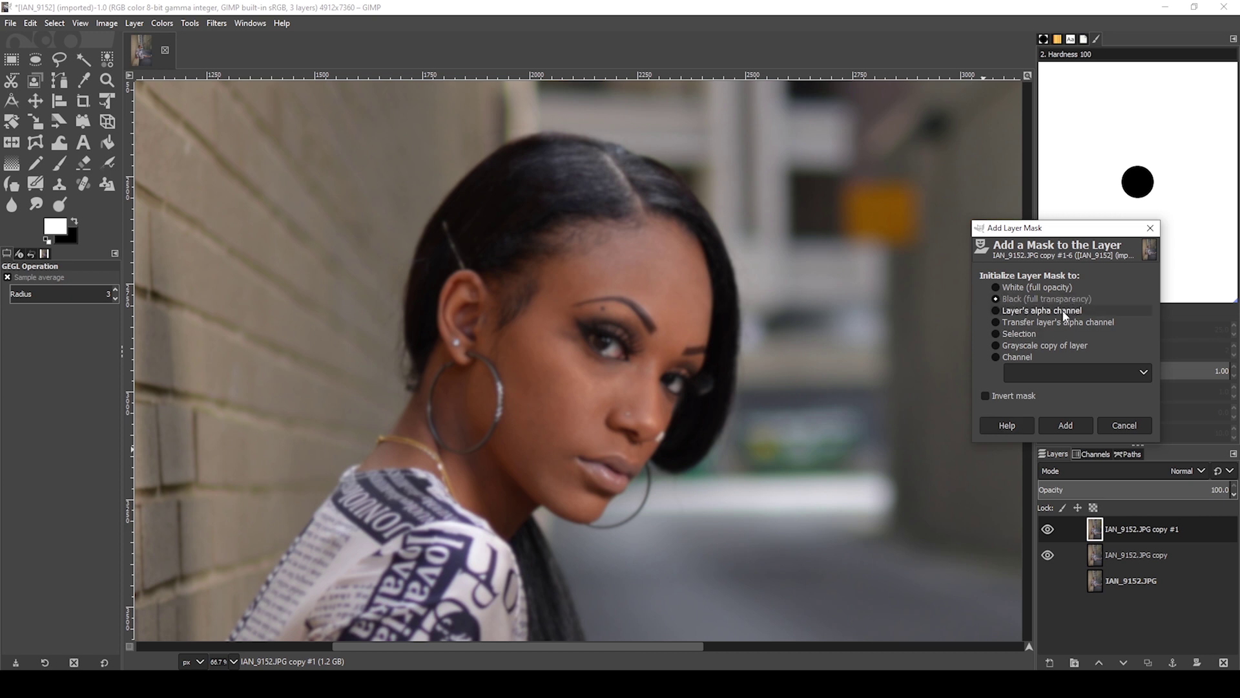
click(1066, 426)
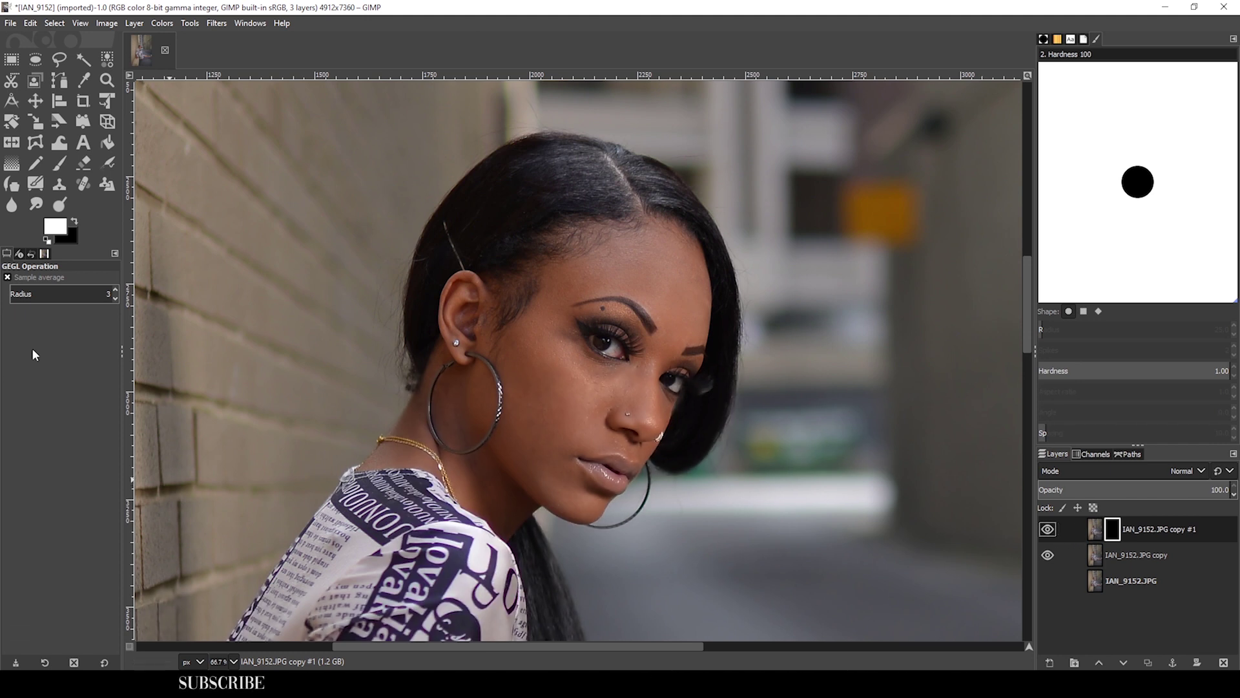
click(58, 167)
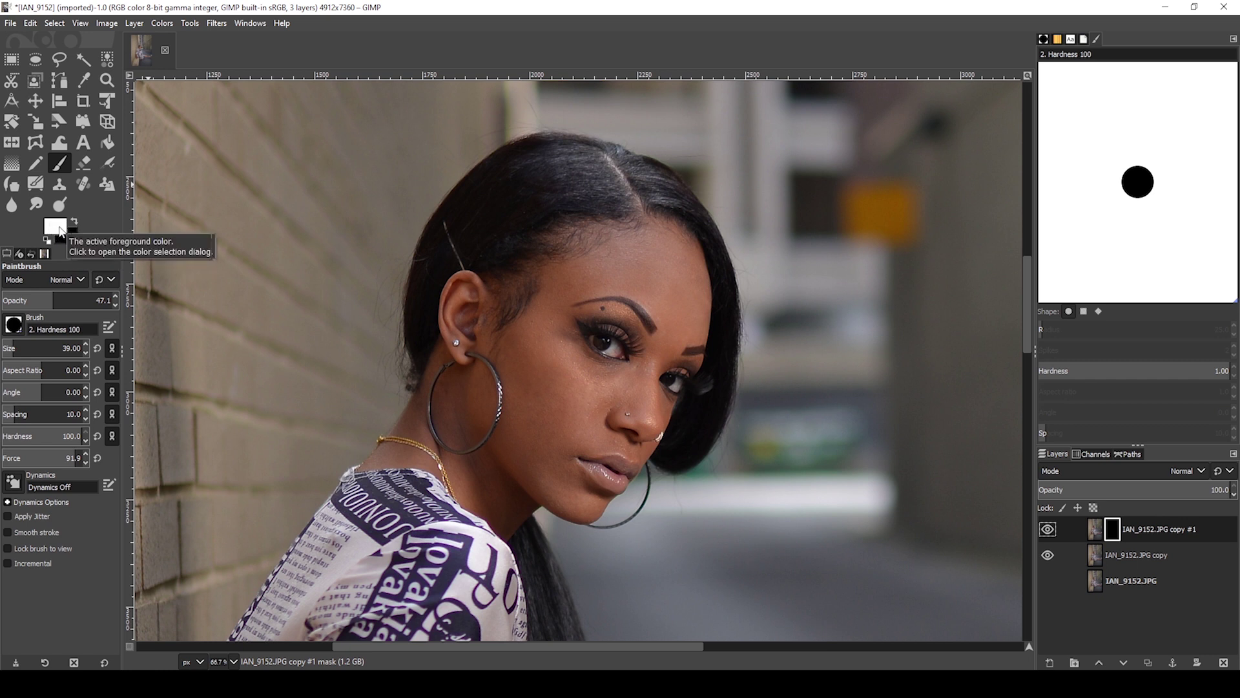
Step: Paint white onto the mask over the cheek skin with the soft 2. Hardness 025 brush at size 42
click(14, 326)
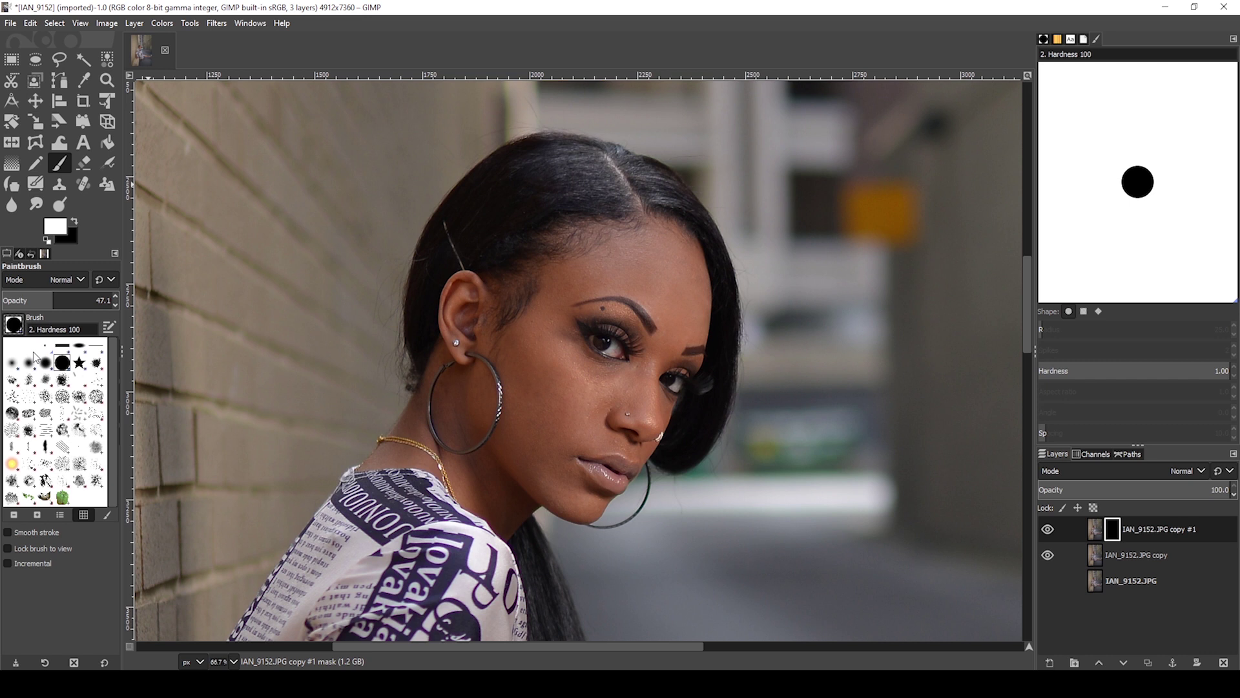
double_click(14, 367)
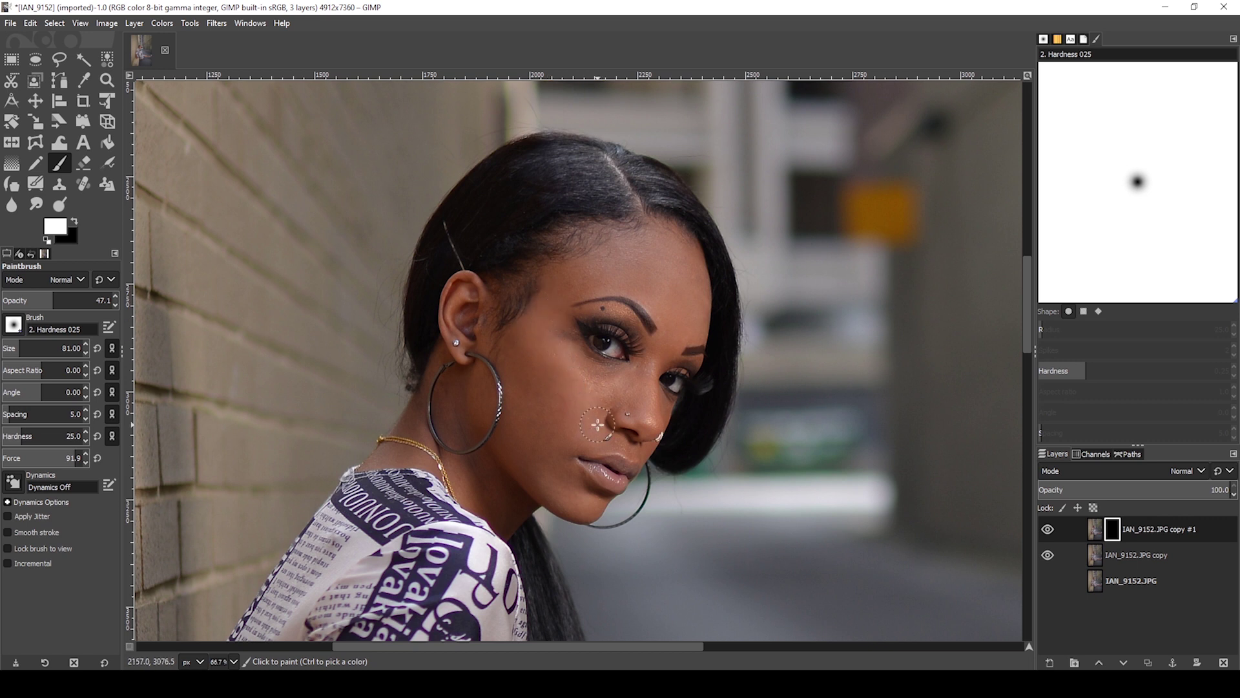
click(559, 499)
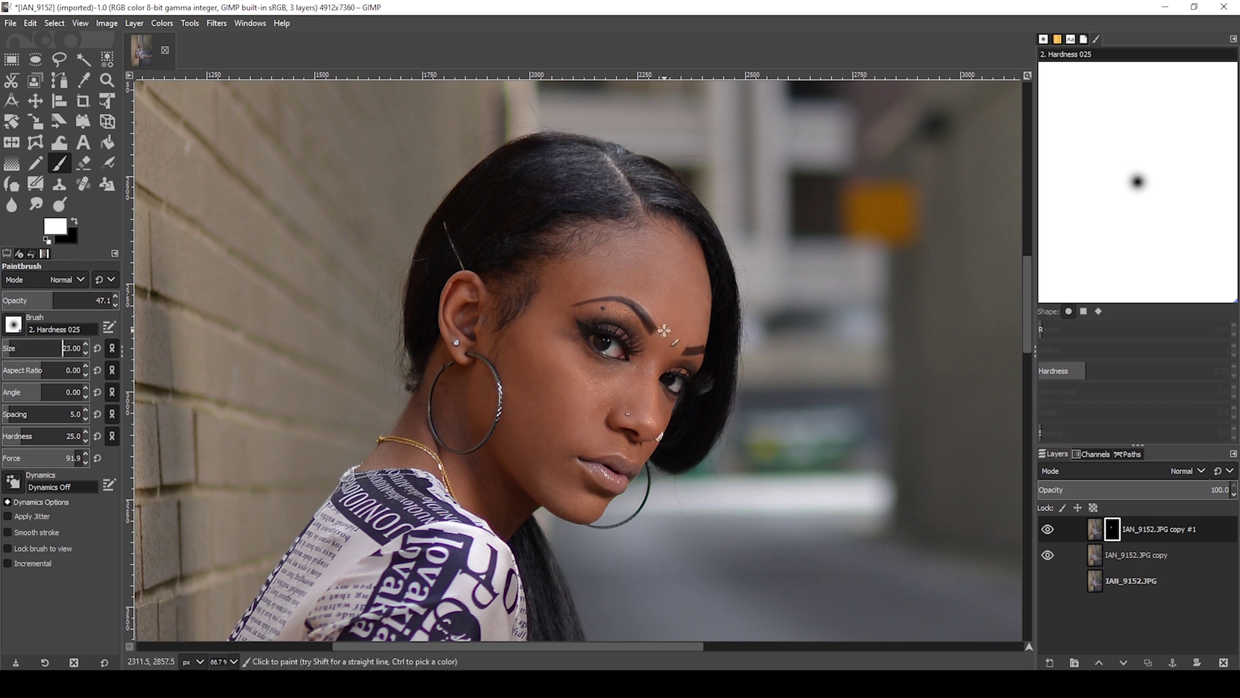
click(14, 345)
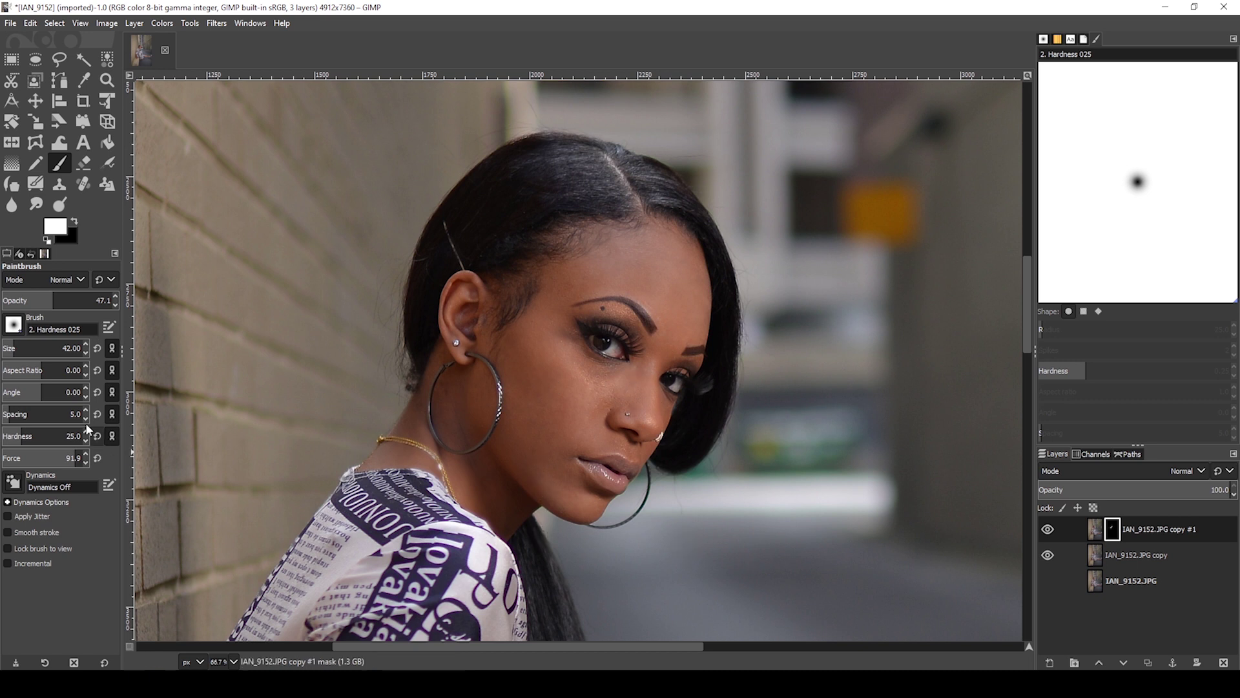
ctrl+scroll(567, 415, down, 1)
ctrl+scroll(567, 415, down, 5)
scroll(657, 491, down, 3)
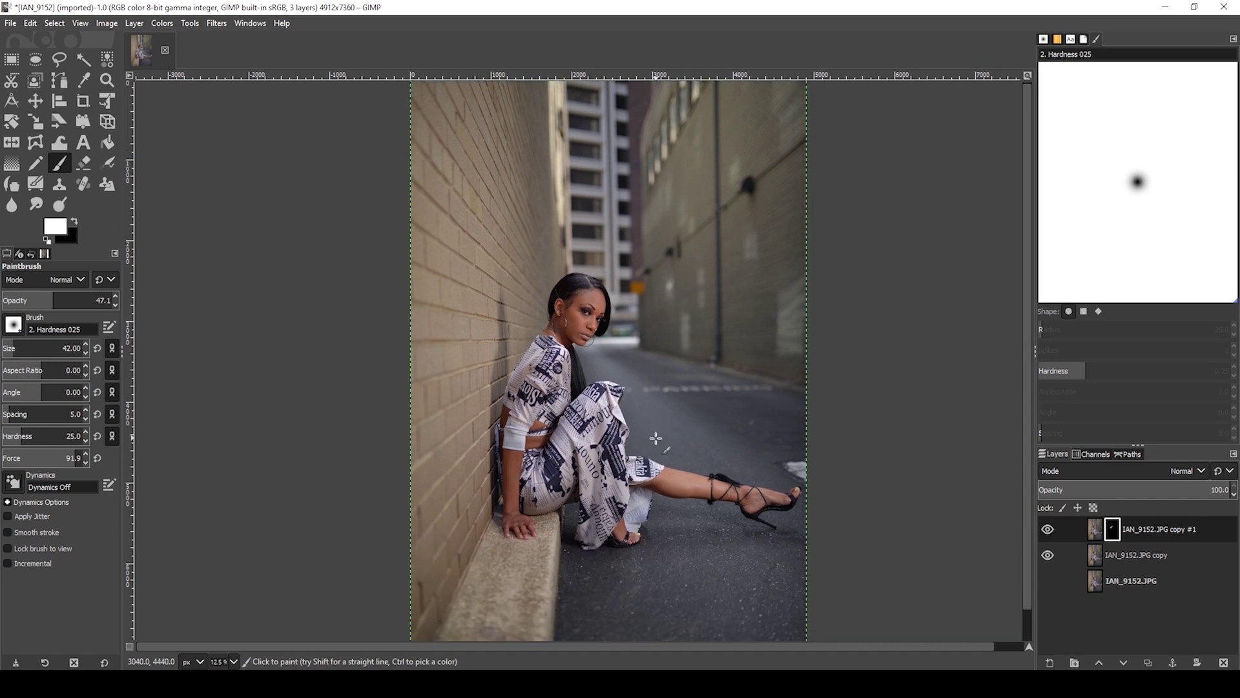
ctrl+scroll(656, 438, down, 1)
ctrl+scroll(595, 340, up, 1)
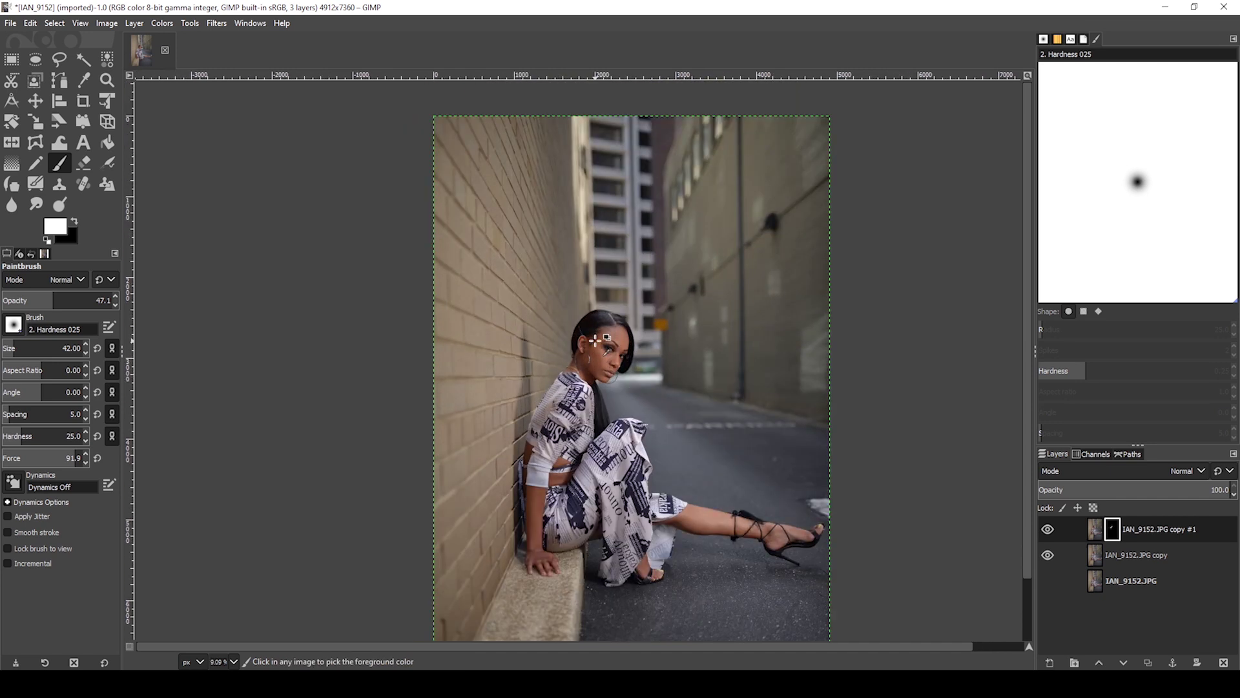
ctrl+scroll(595, 340, up, 6)
scroll(696, 336, up, 1)
drag(695, 356, 707, 361)
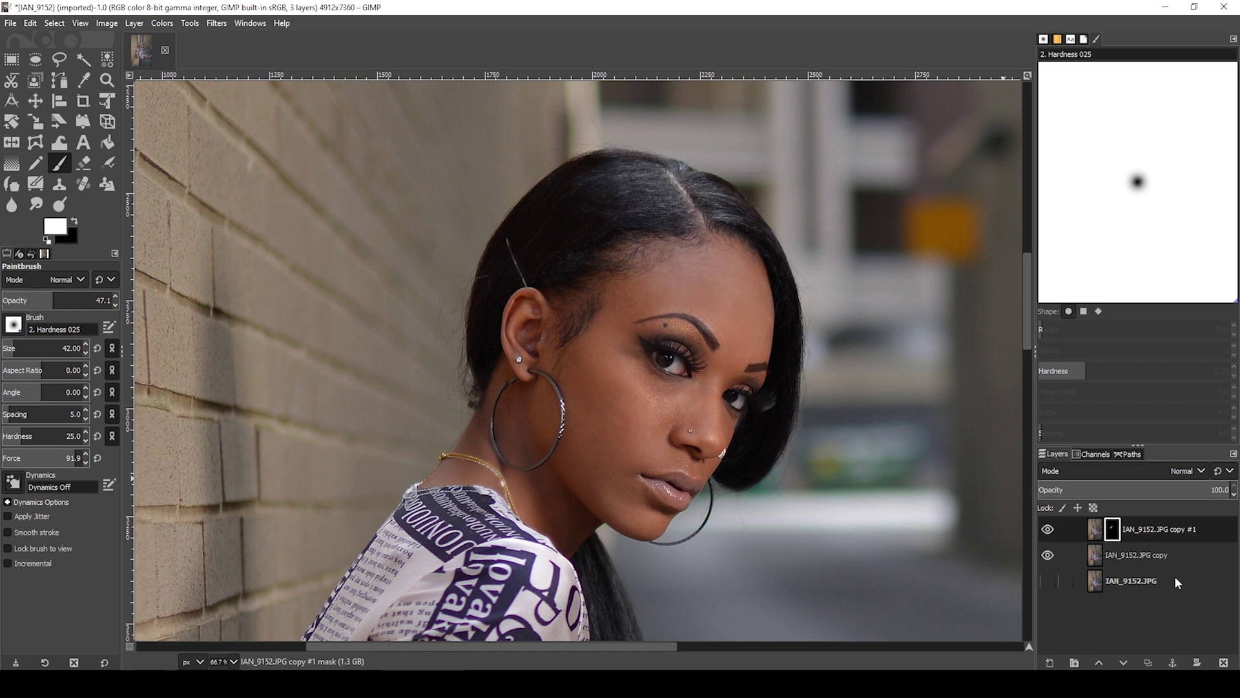
Step: Merge the visible layers so the masked blur joins the IAN_9152.JPG copy layer
right_click(1141, 557)
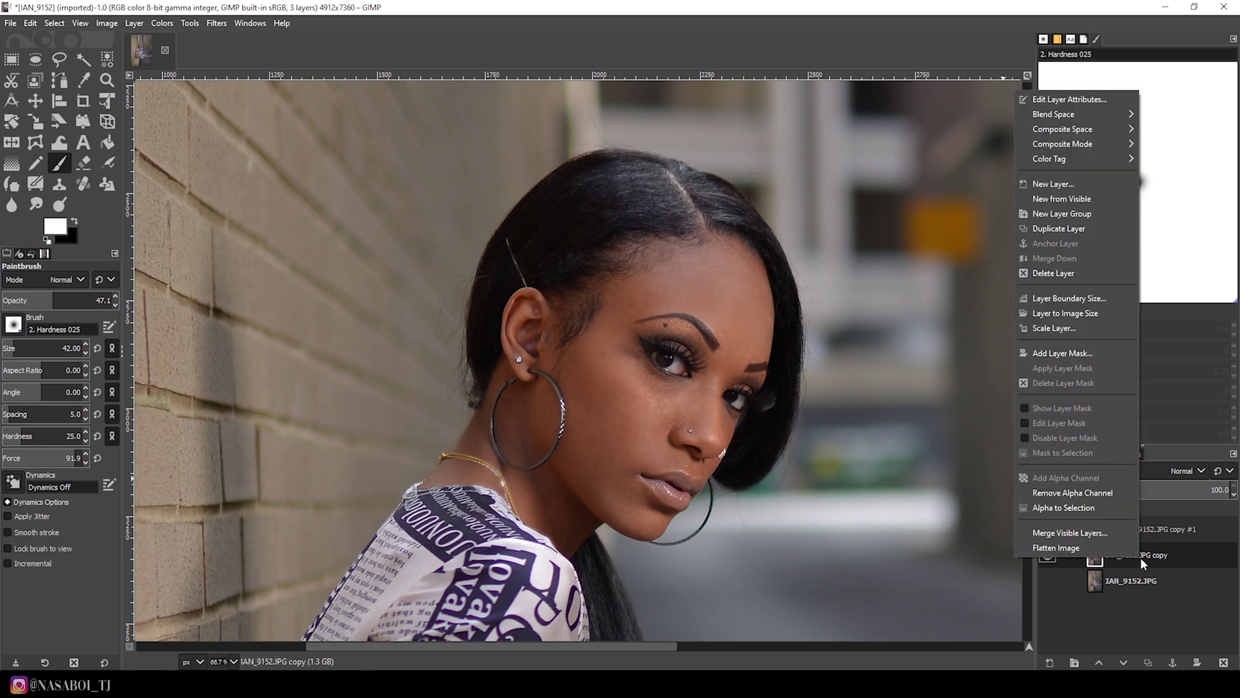
click(1095, 533)
click(1098, 611)
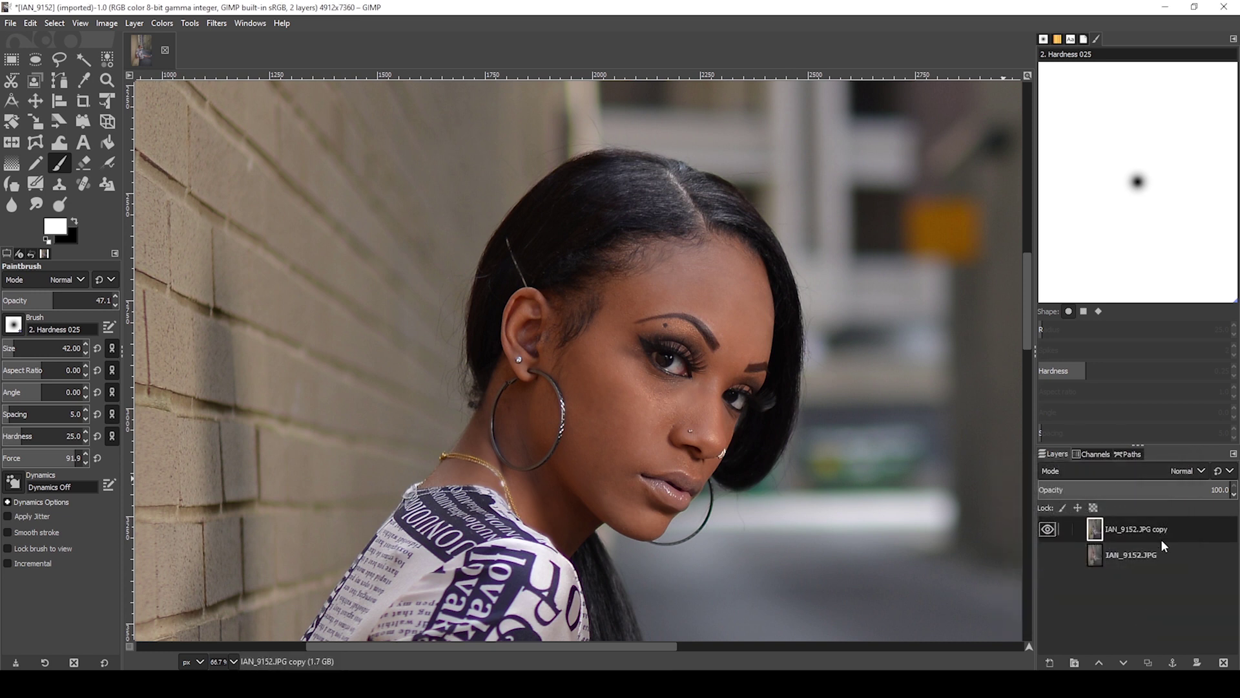
Step: Hide the retouched layer to compare it against the original photo
click(1047, 530)
drag(1032, 328, 1029, 332)
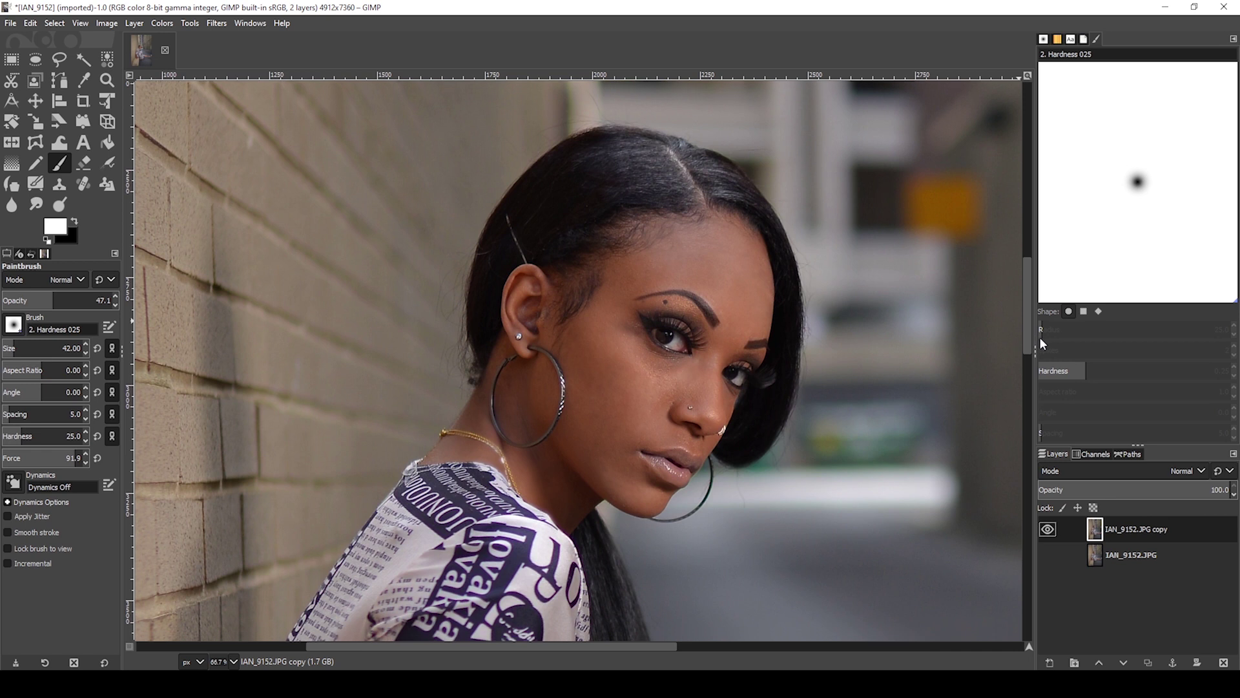
drag(658, 330, 667, 335)
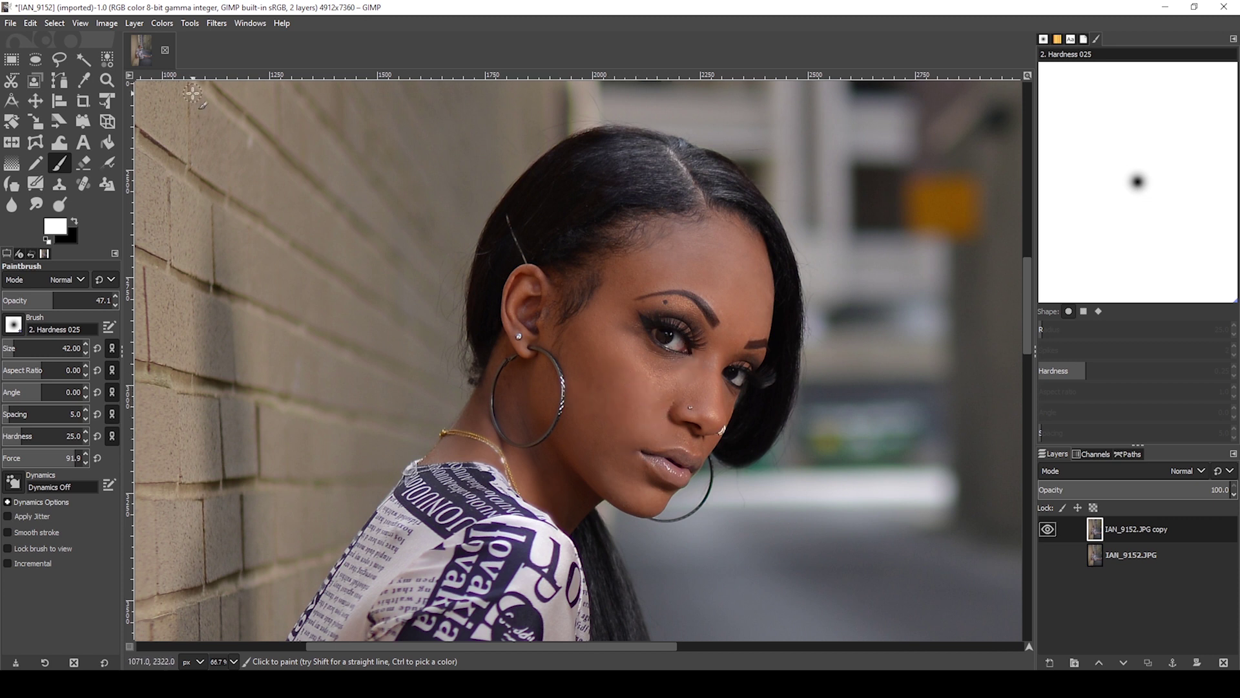
Step: Boost the portrait's saturation with Colors > Saturation, setting the scale to 1.035
click(169, 26)
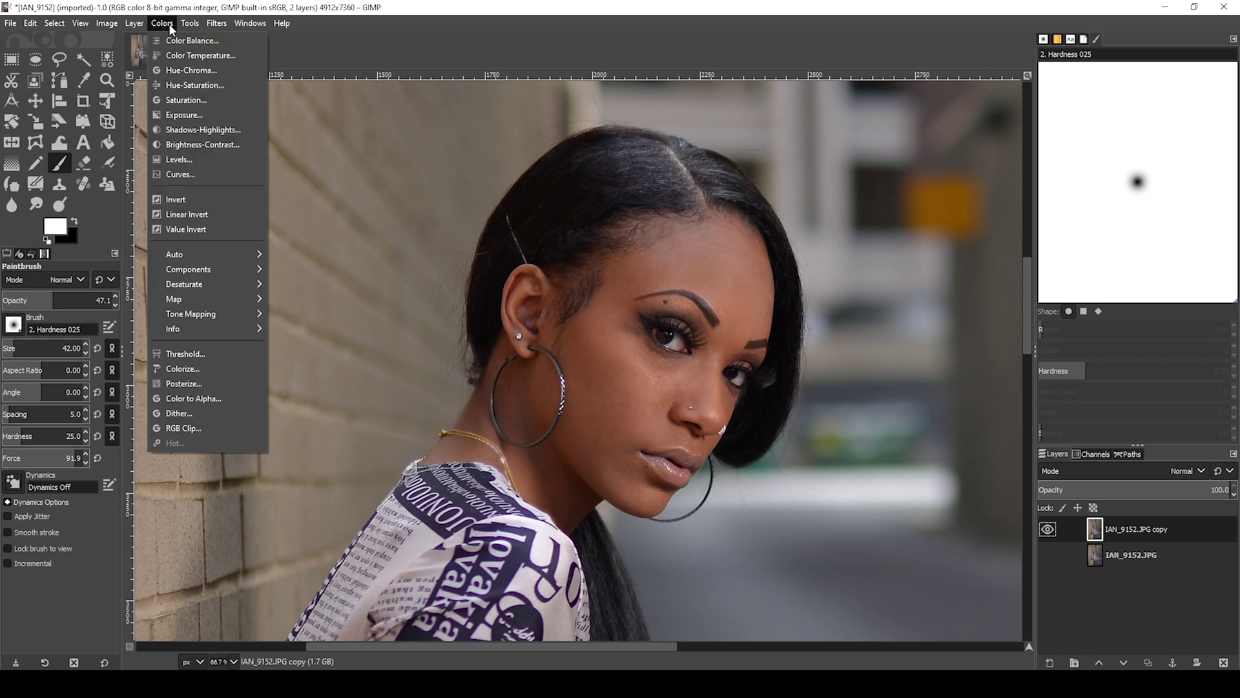
click(199, 101)
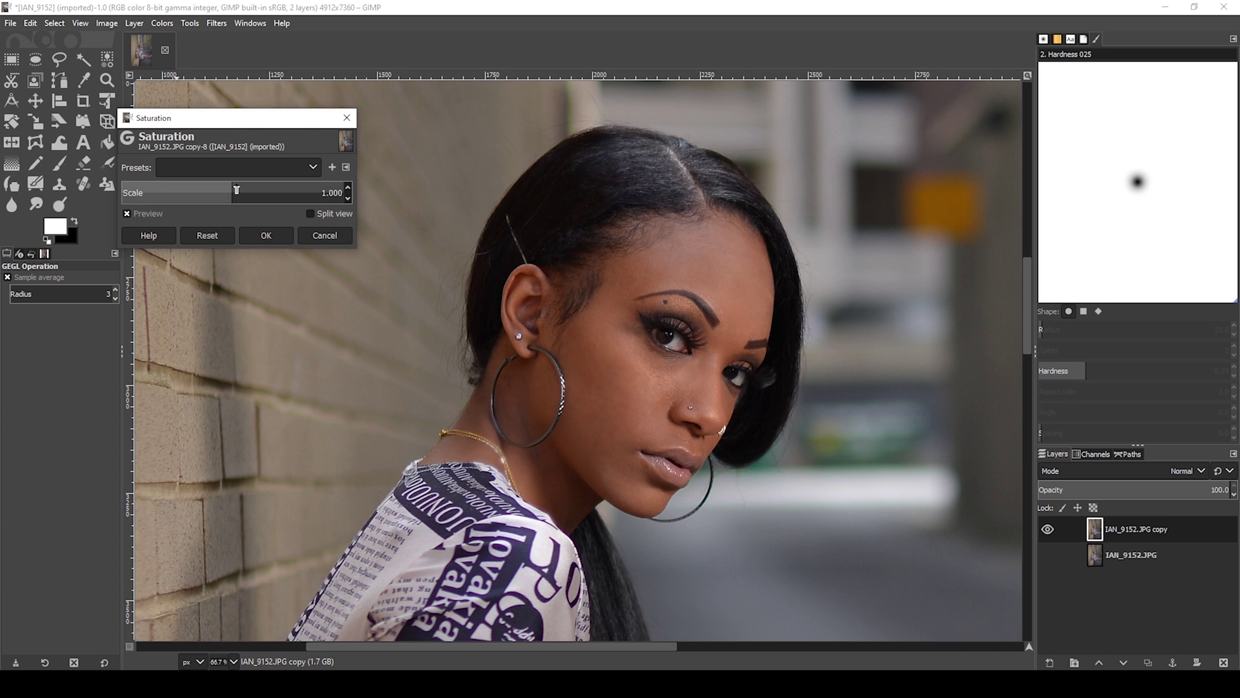
click(235, 188)
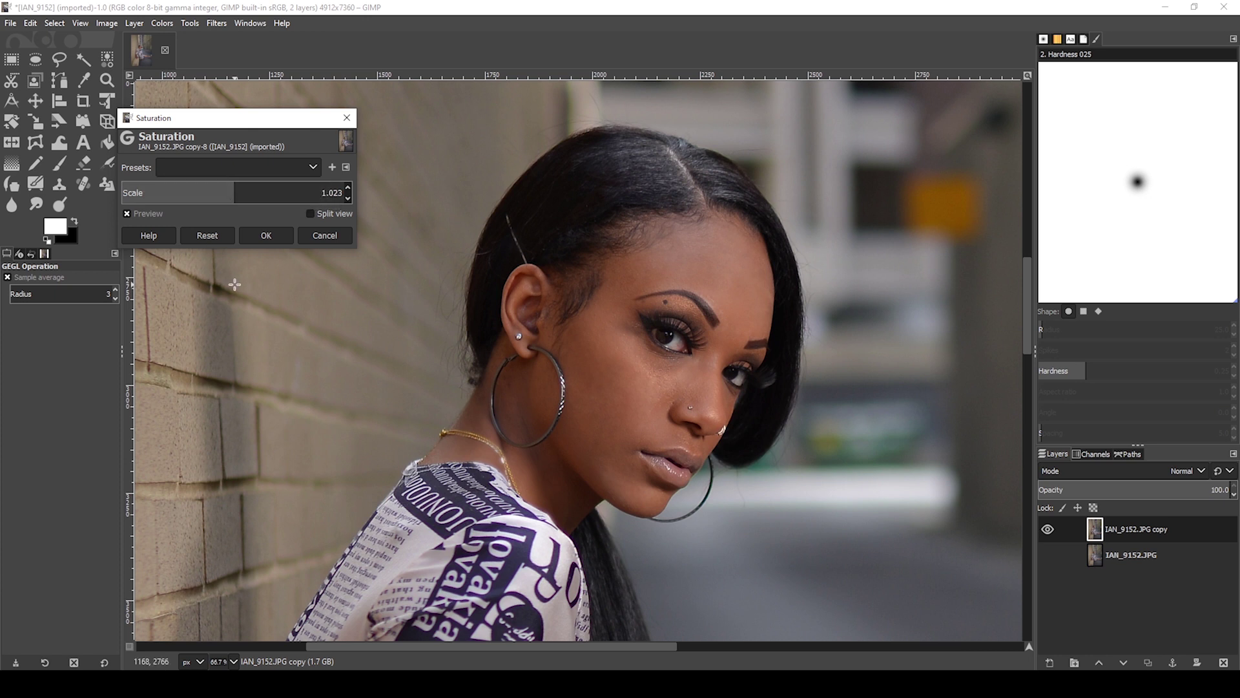
drag(235, 194, 236, 195)
click(273, 235)
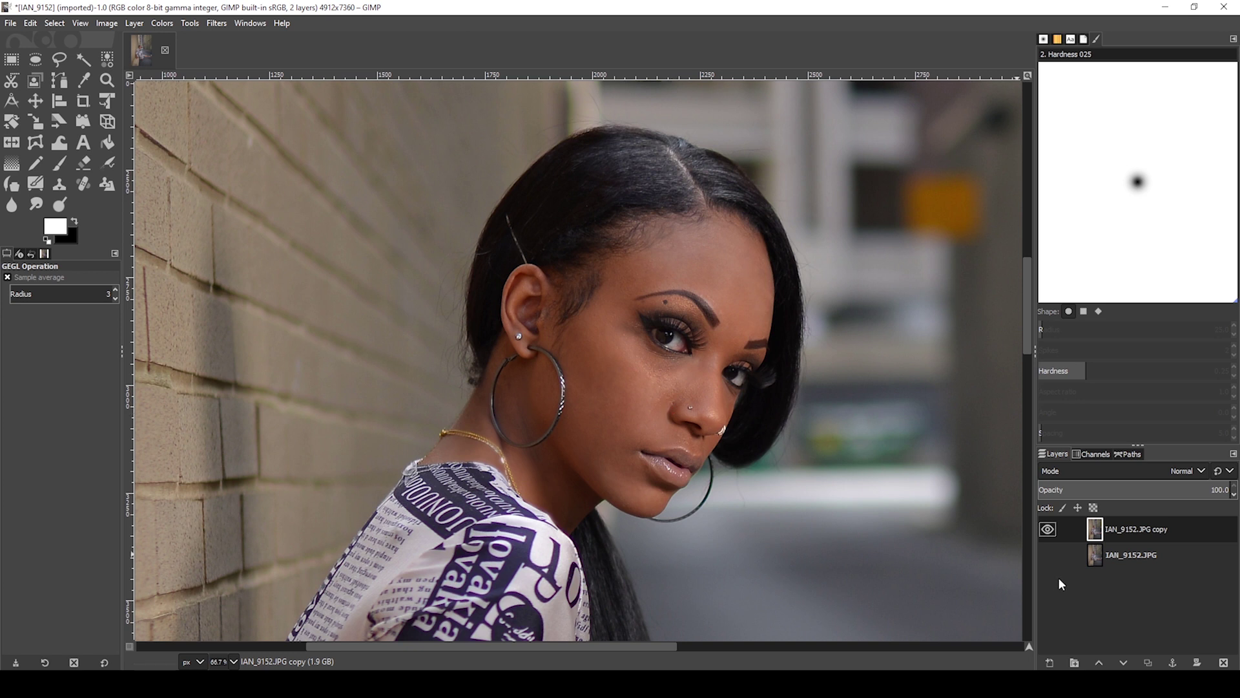
click(1048, 530)
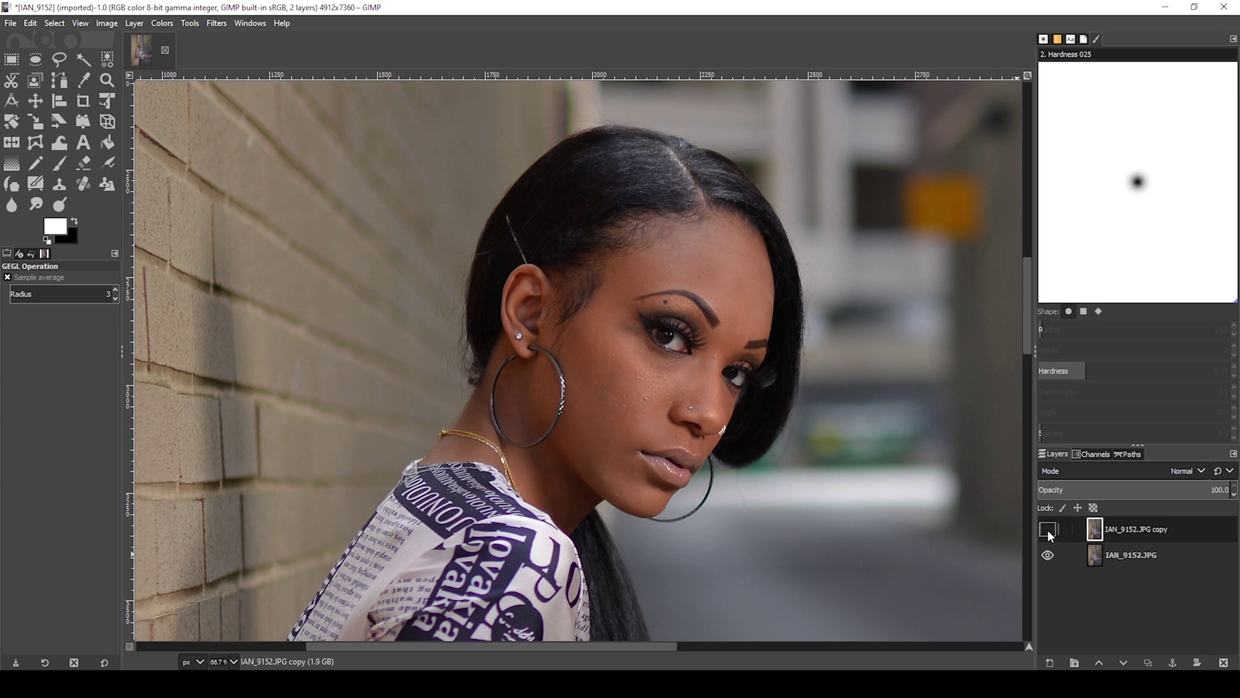